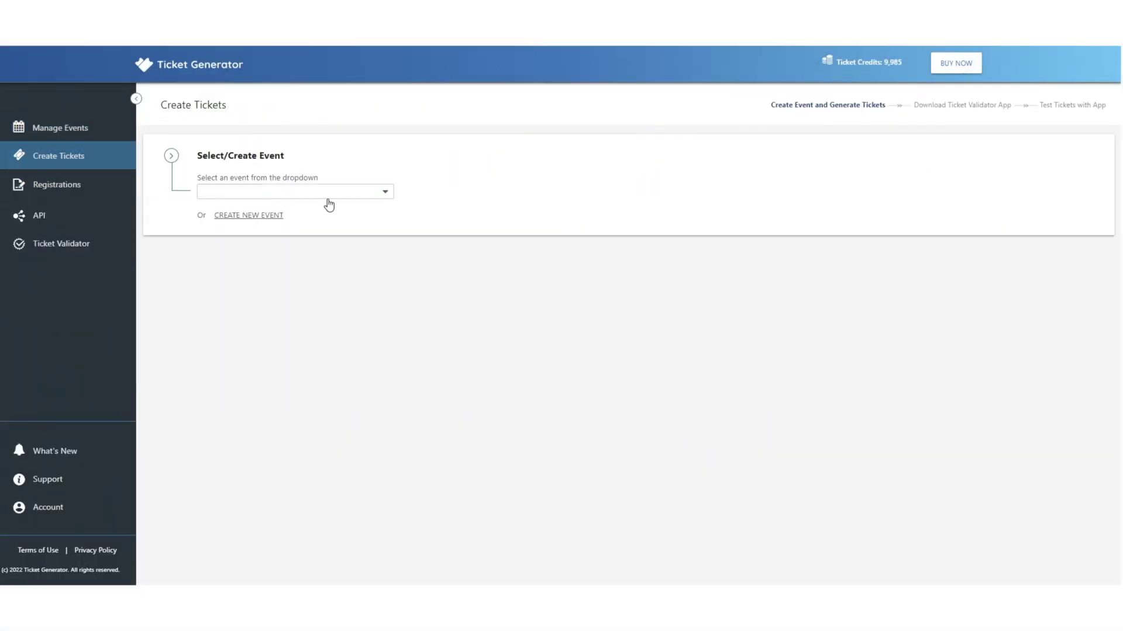
- Start a new event named 'Video Tutorial' with the DD-MMMM-YYYY date format
{"action": "left_click", "coordinate": [319, 196]}
{"action": "left_click", "coordinate": [267, 215]}
{"action": "type", "text": "V"}
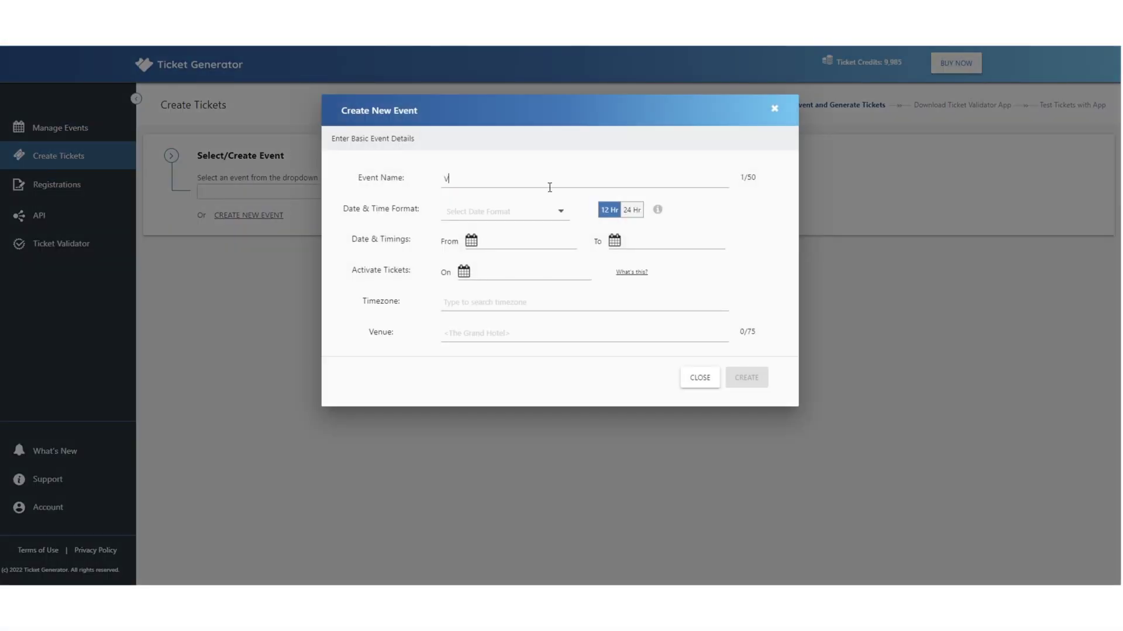
{"action": "type", "text": "ideo Tutorial"}
{"action": "left_click", "coordinate": [506, 212]}
{"action": "left_click", "coordinate": [507, 246]}
- Set the event to run from 3 December to 6 December 2022
{"action": "left_click", "coordinate": [471, 241]}
{"action": "left_click", "coordinate": [617, 342]}
{"action": "left_click", "coordinate": [629, 469]}
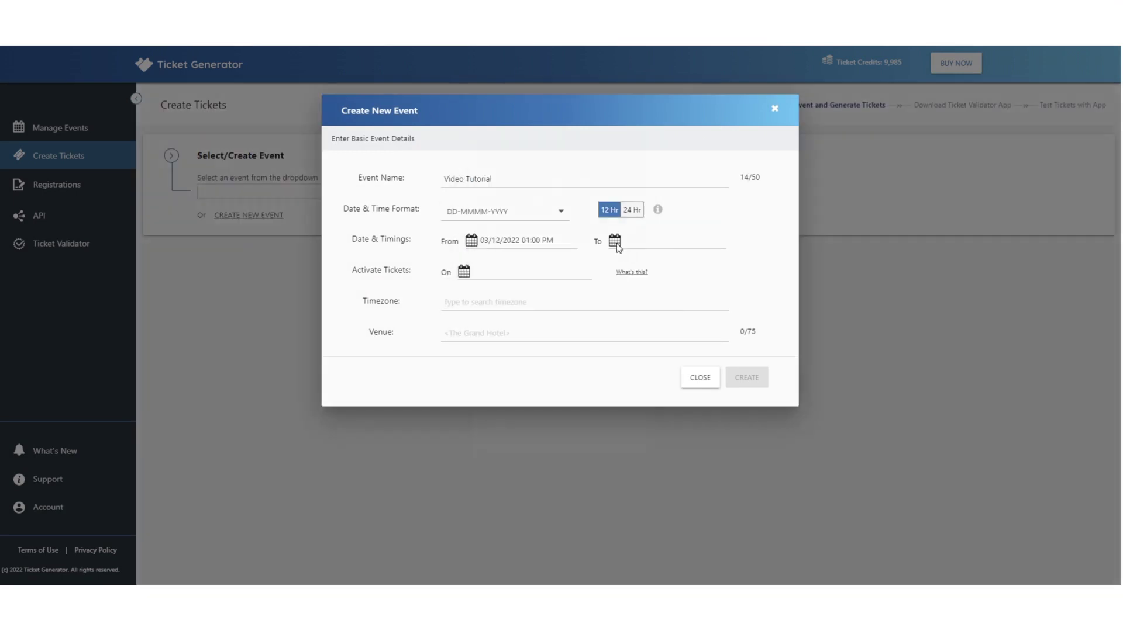
{"action": "left_click", "coordinate": [614, 240]}
{"action": "left_click", "coordinate": [536, 363]}
{"action": "left_click", "coordinate": [620, 466]}
- Confirm the ticket activation date, choose the Asia/Kolkata timezone, and enter venue Springboard
{"action": "left_click", "coordinate": [463, 271]}
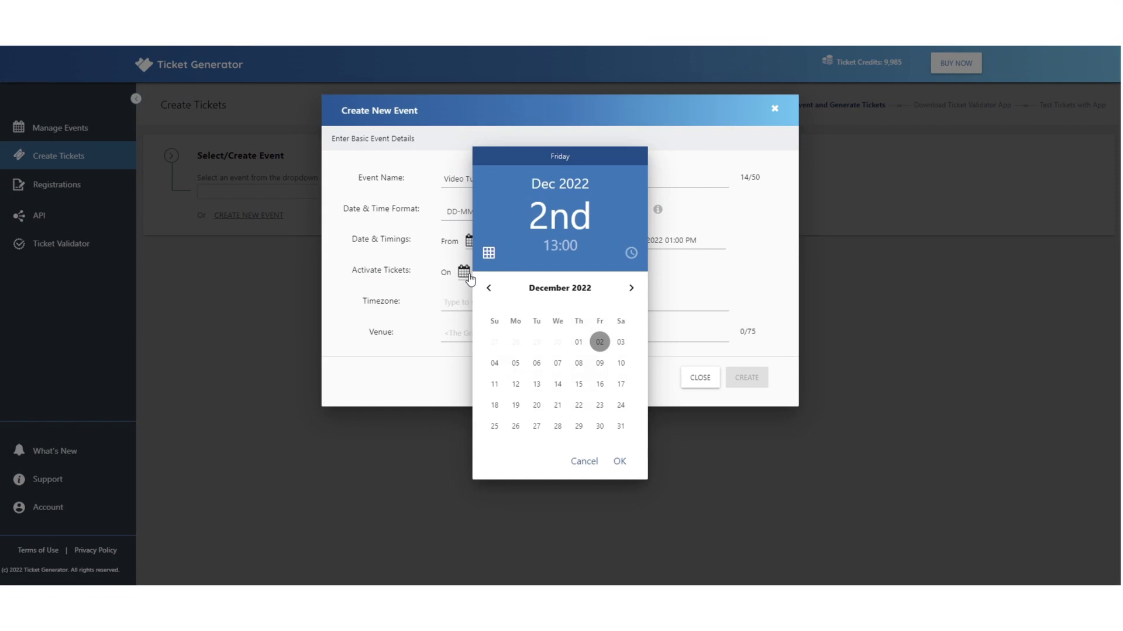
{"action": "left_click", "coordinate": [620, 464]}
{"action": "left_click", "coordinate": [467, 302]}
{"action": "left_click", "coordinate": [473, 234]}
{"action": "left_click", "coordinate": [478, 331]}
{"action": "type", "text": "Sp"}
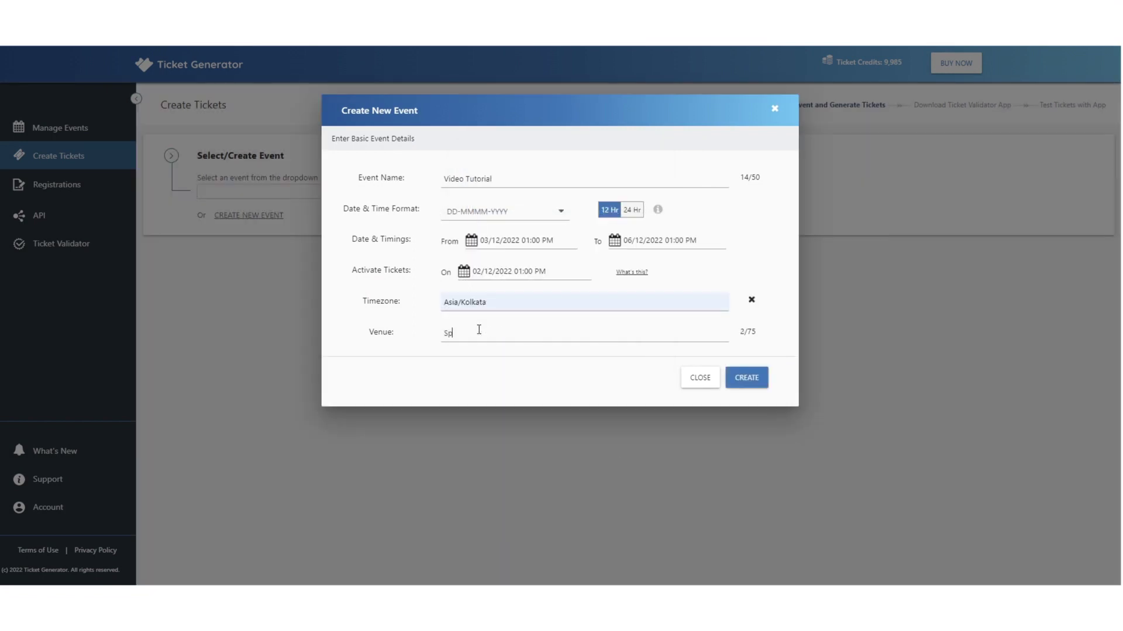
{"action": "type", "text": "ringboard"}
- Correct the ticket activation to a later time and create the event
{"action": "left_click", "coordinate": [751, 378]}
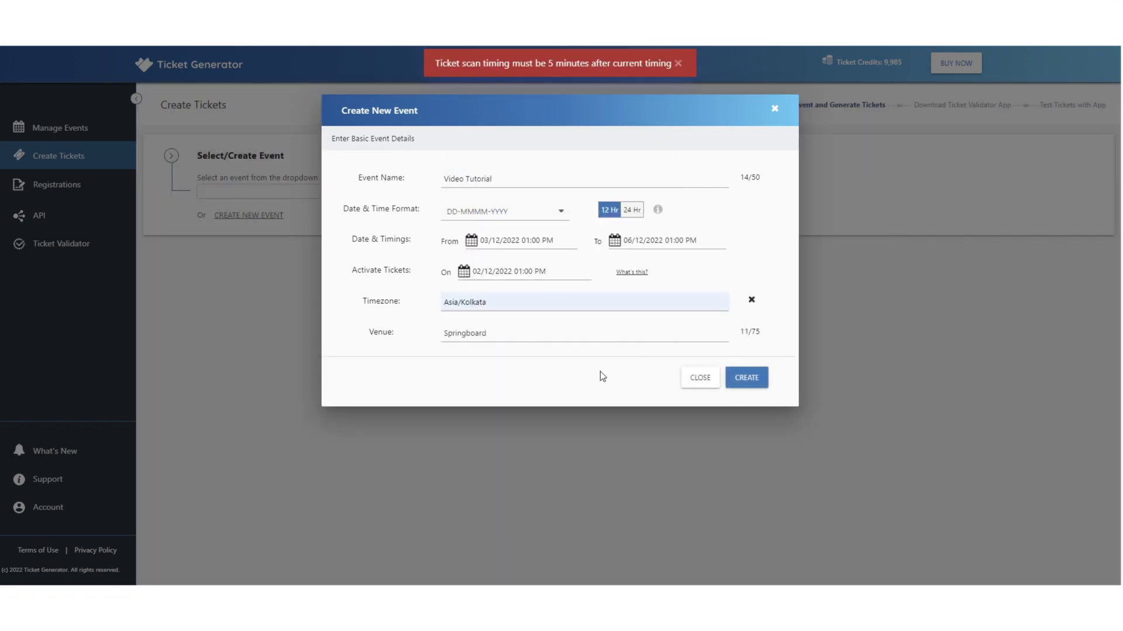
{"action": "left_click", "coordinate": [547, 275]}
{"action": "left_click", "coordinate": [563, 241]}
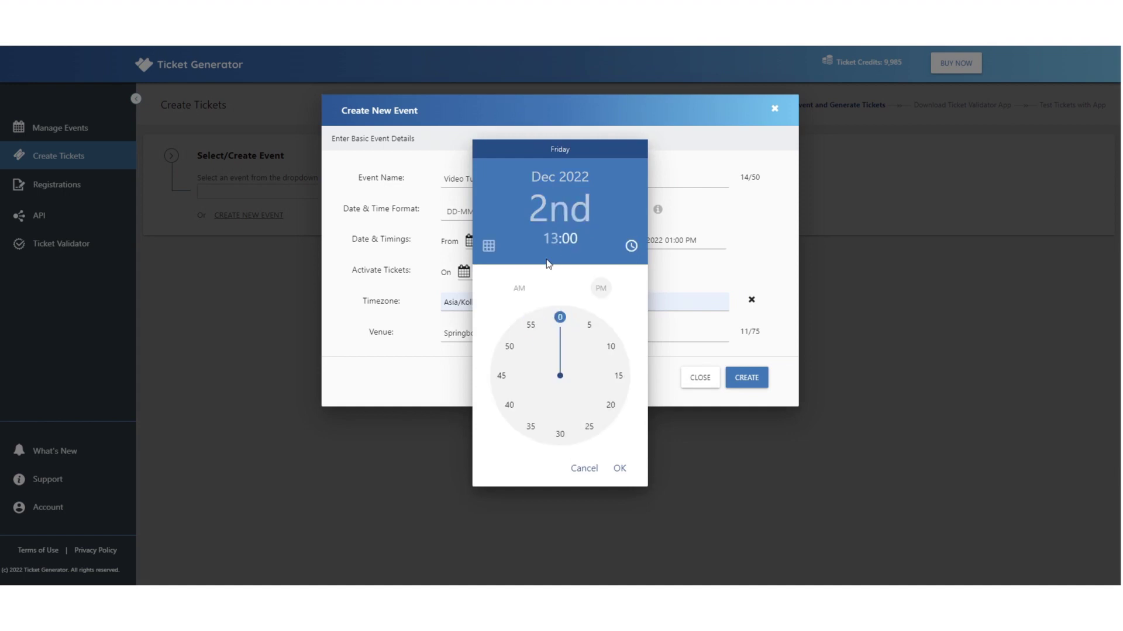
{"action": "scroll", "coordinate": [547, 269], "scroll_direction": "up", "scroll_amount": 10}
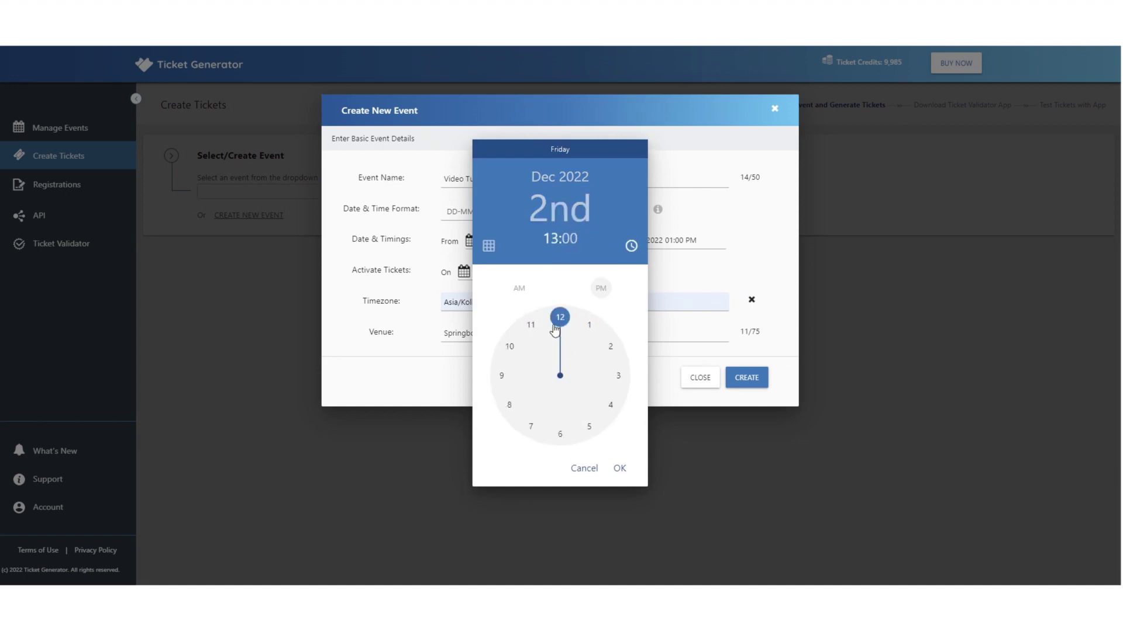
{"action": "left_click", "coordinate": [620, 468]}
{"action": "left_click", "coordinate": [735, 376]}
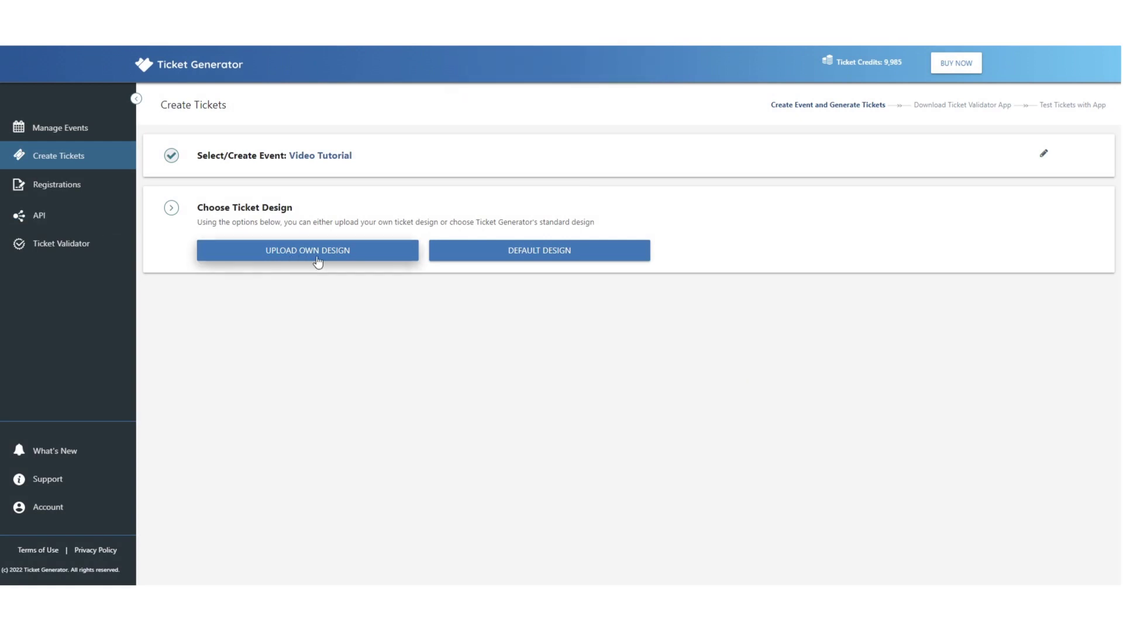
- Pick the Default Design, add five Header/Value variable information blocks, and confirm the design
{"action": "left_click", "coordinate": [560, 252]}
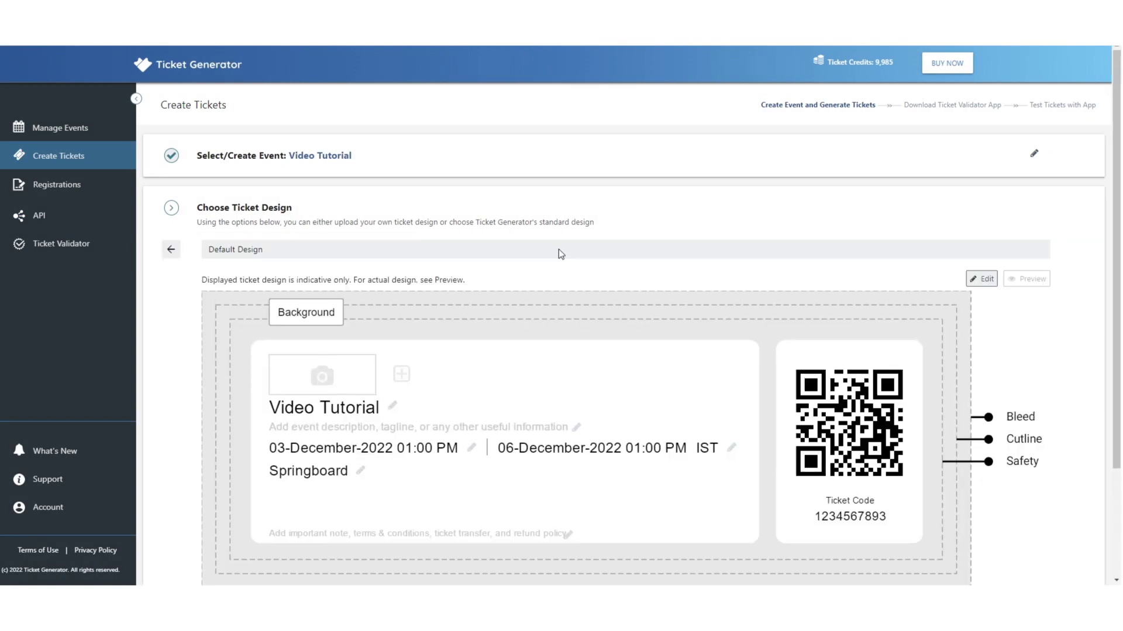
{"action": "scroll", "coordinate": [559, 249], "scroll_direction": "down", "scroll_amount": 2}
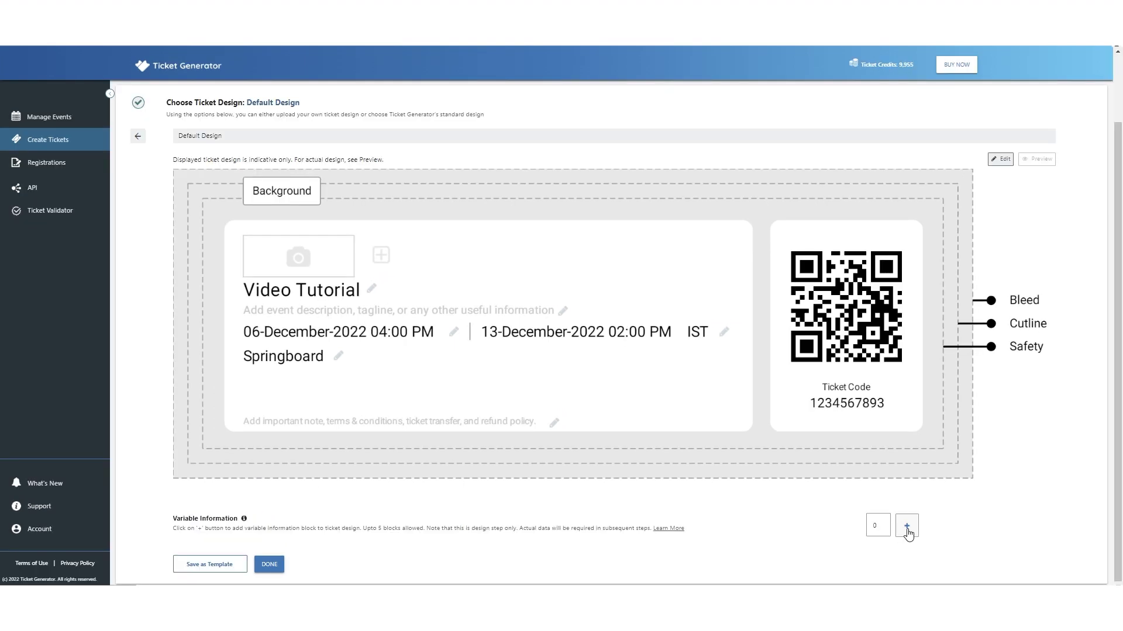
{"action": "left_click", "coordinate": [906, 526]}
{"action": "left_click", "coordinate": [906, 525]}
{"action": "left_click", "coordinate": [906, 528]}
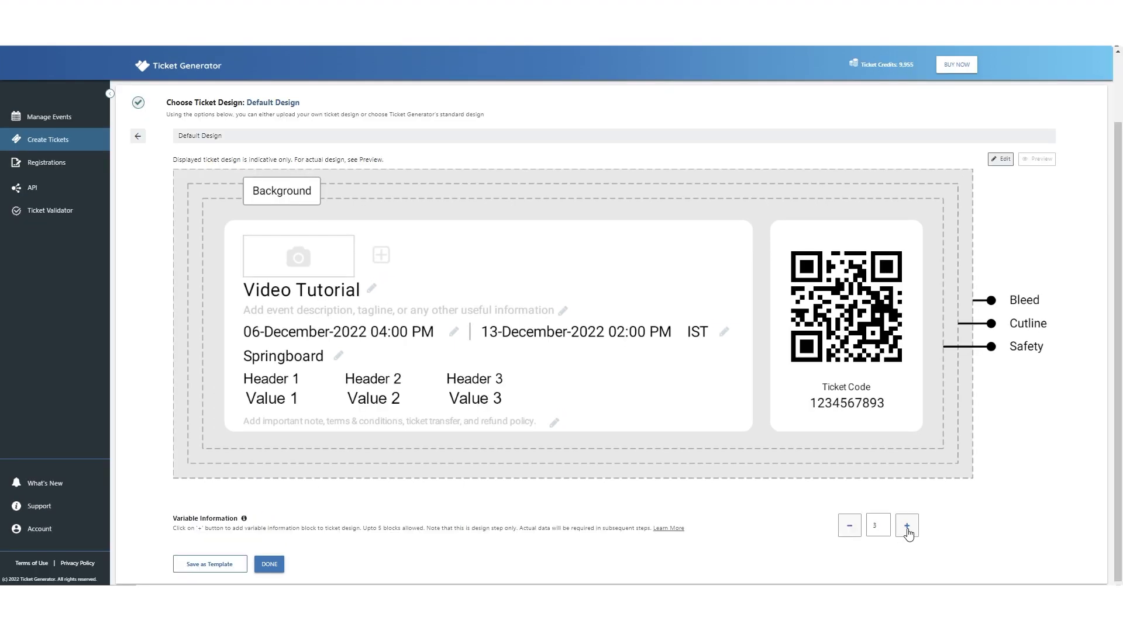
{"action": "left_click", "coordinate": [906, 528]}
{"action": "left_click", "coordinate": [906, 528]}
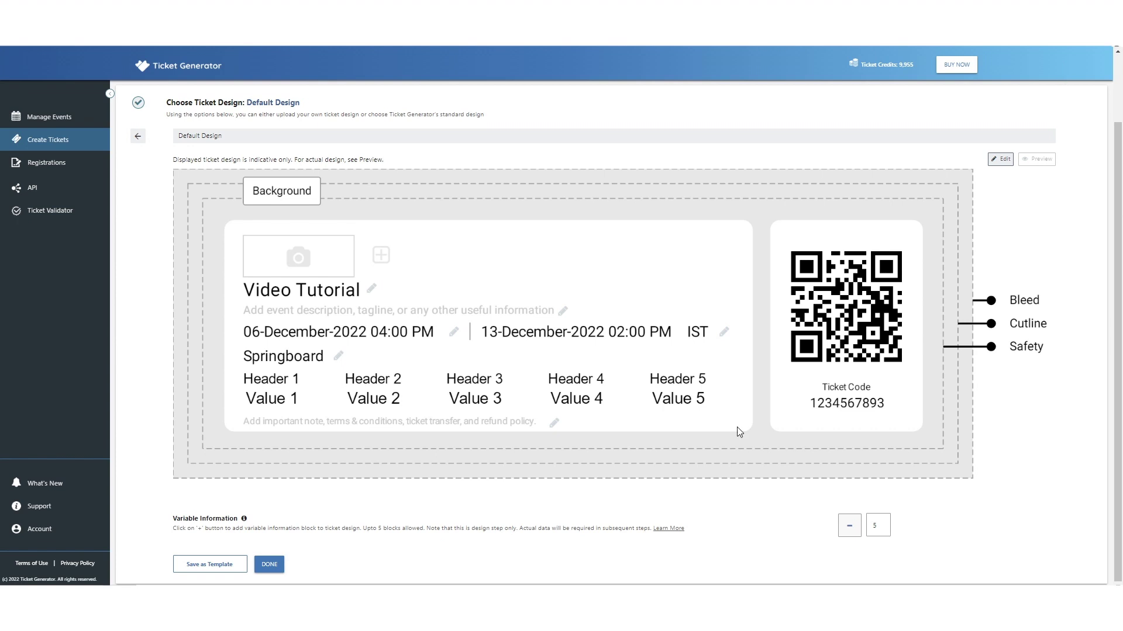
{"action": "left_click", "coordinate": [269, 565]}
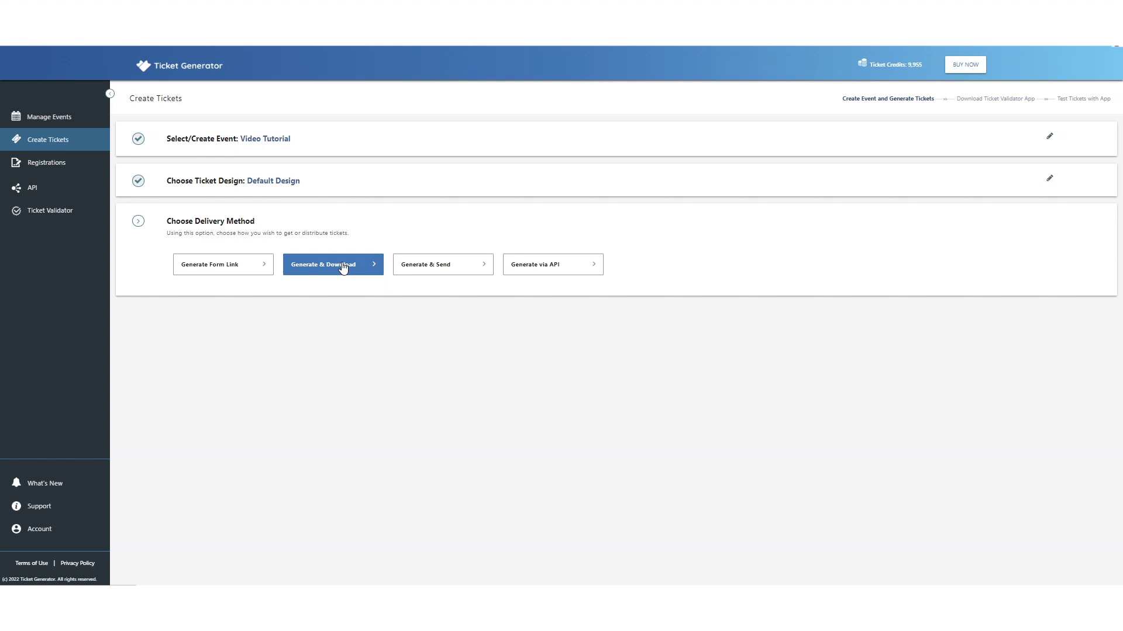
- Select Generate & Download delivery and open the Upload Data File instructions
{"action": "key", "text": "ctrl+plus"}
{"action": "key", "text": "ctrl+plus"}
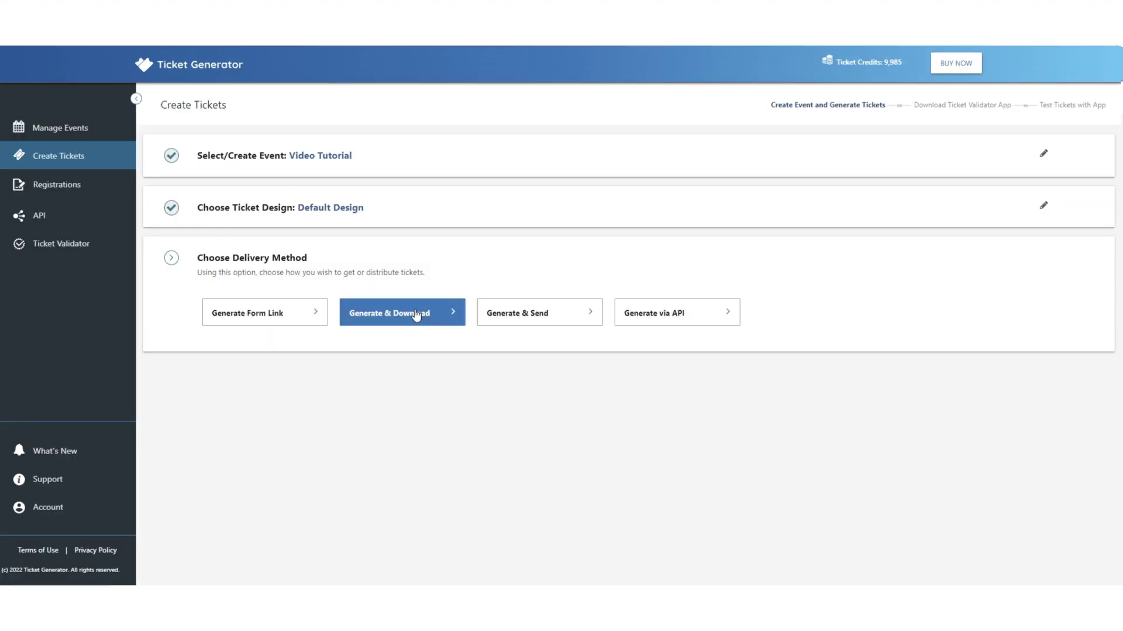
{"action": "left_click", "coordinate": [415, 316]}
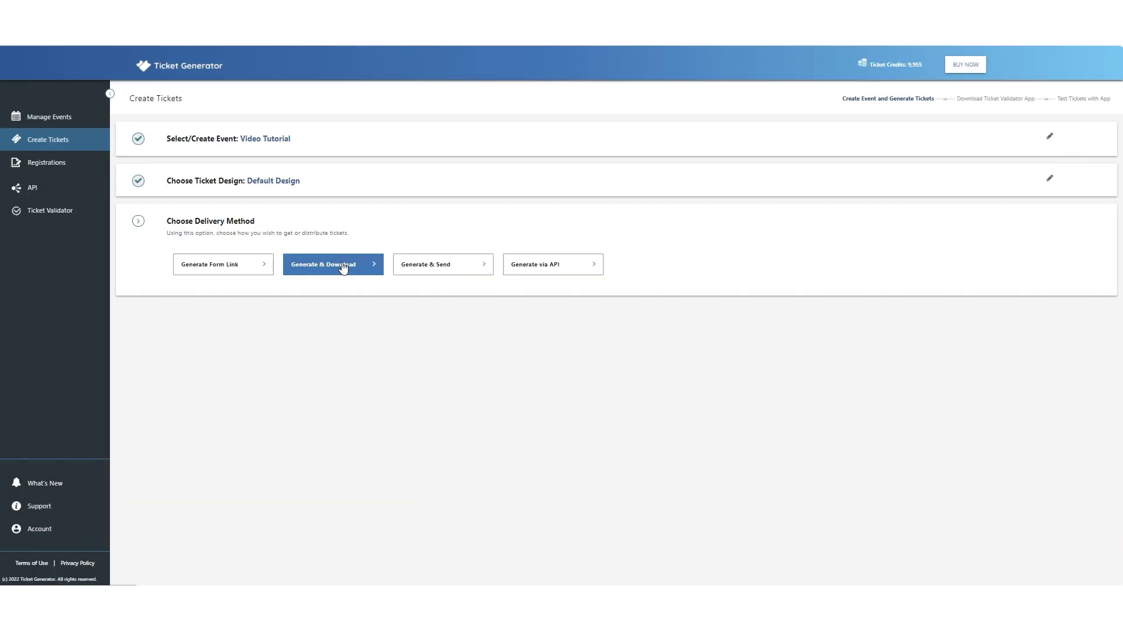
{"action": "left_click", "coordinate": [344, 266]}
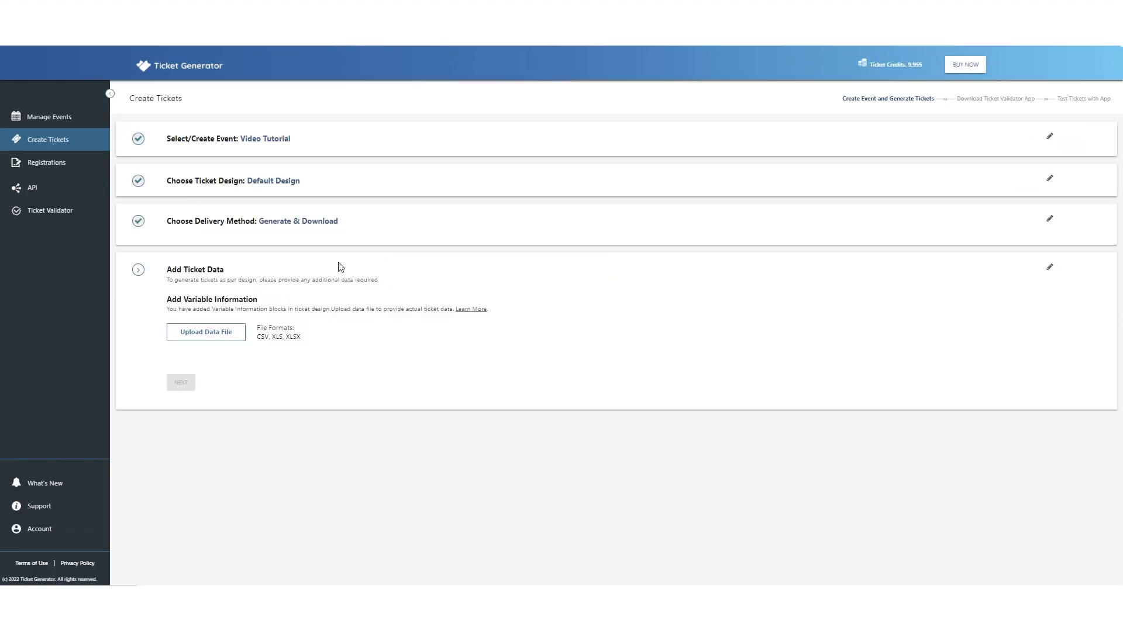
{"action": "left_click", "coordinate": [228, 338]}
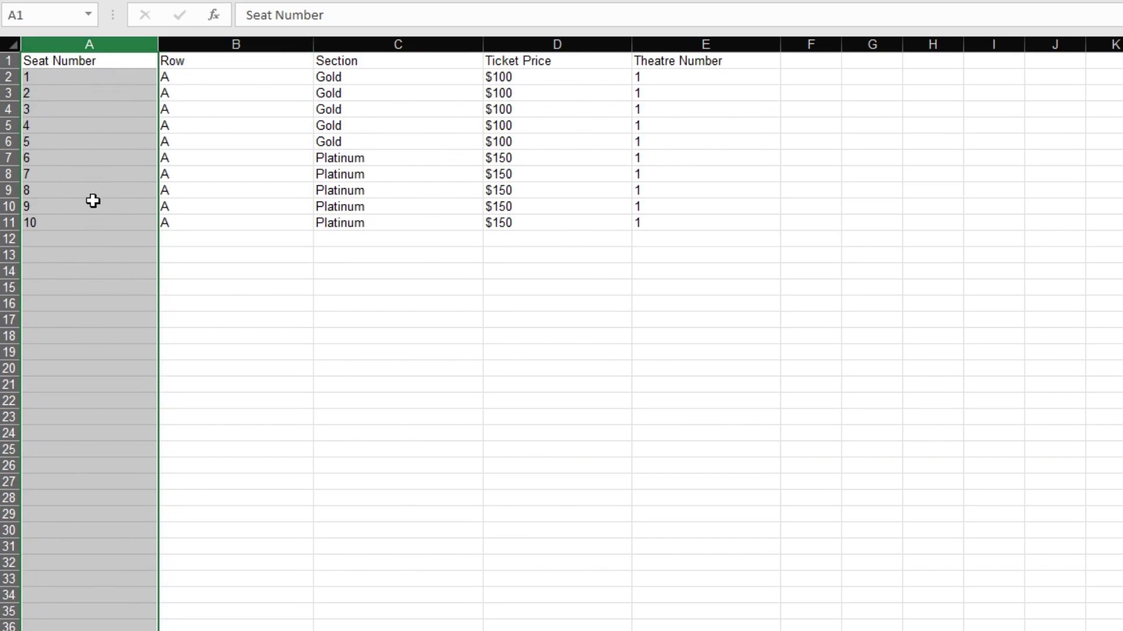
{"action": "left_click", "coordinate": [243, 45]}
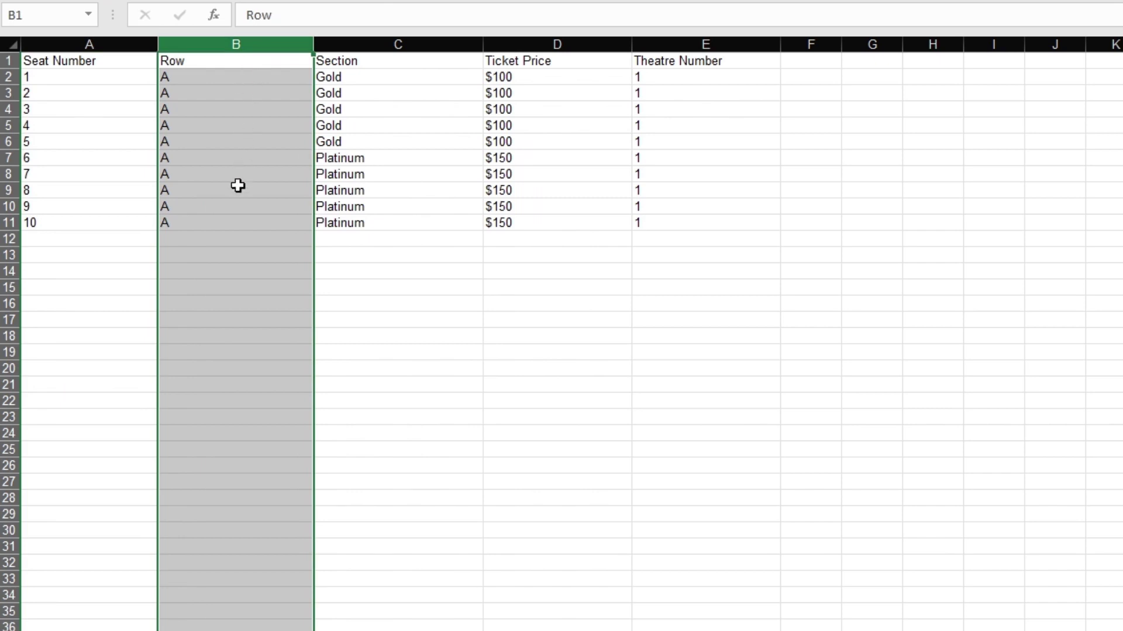
{"action": "left_click", "coordinate": [115, 45]}
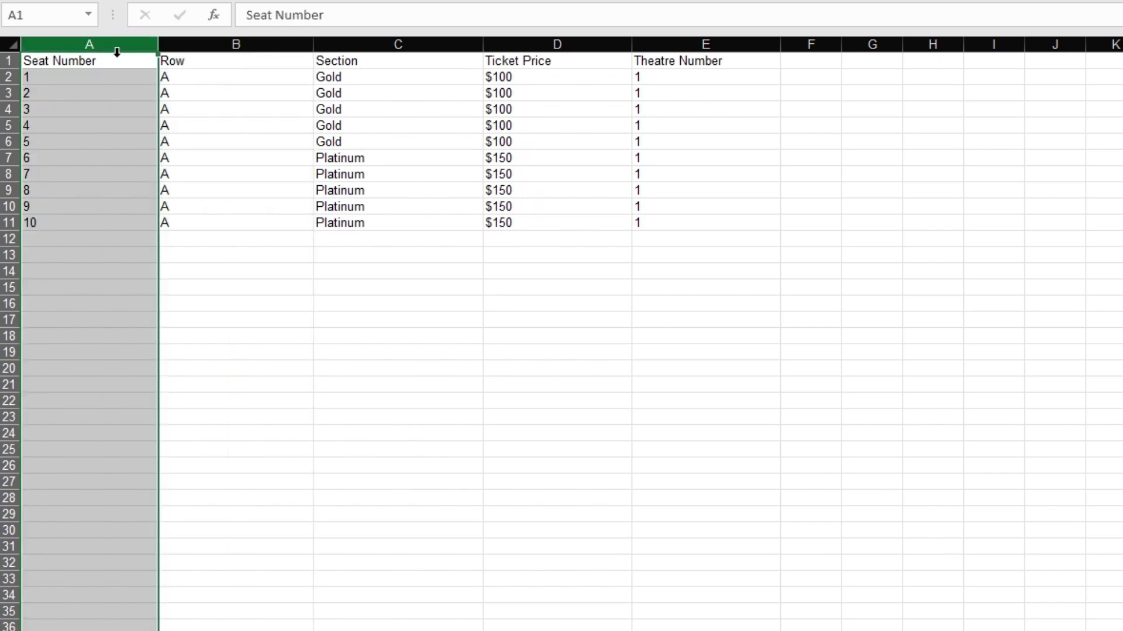
{"action": "left_click", "coordinate": [219, 46]}
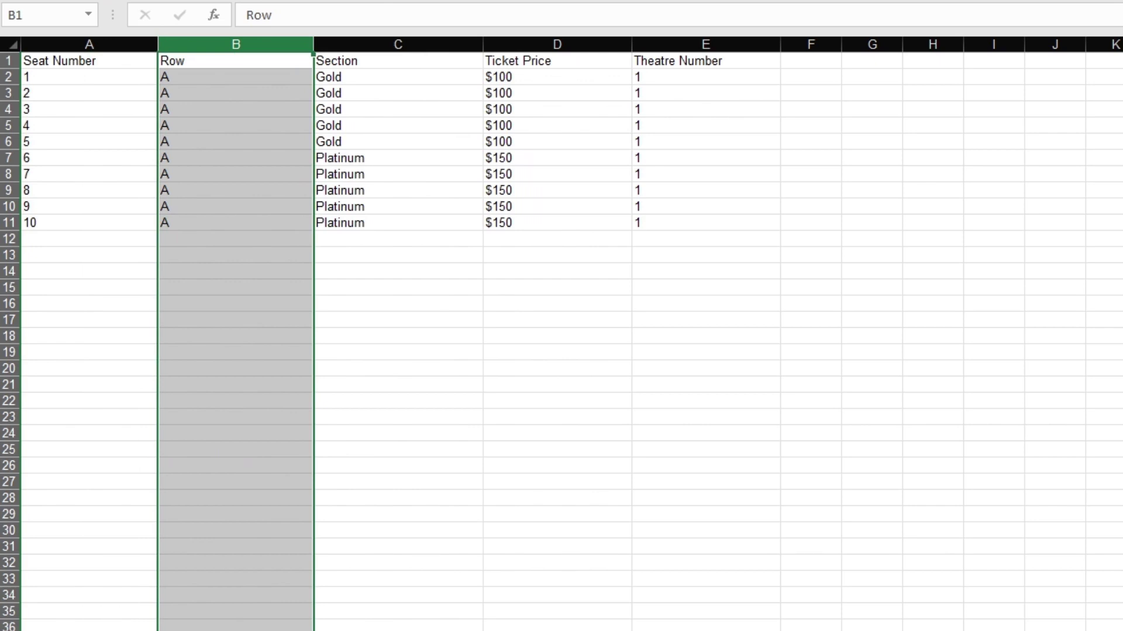
{"action": "left_click", "coordinate": [117, 47]}
{"action": "left_click", "coordinate": [216, 47]}
{"action": "key", "text": "Left"}
{"action": "key", "text": "ctrl+space"}
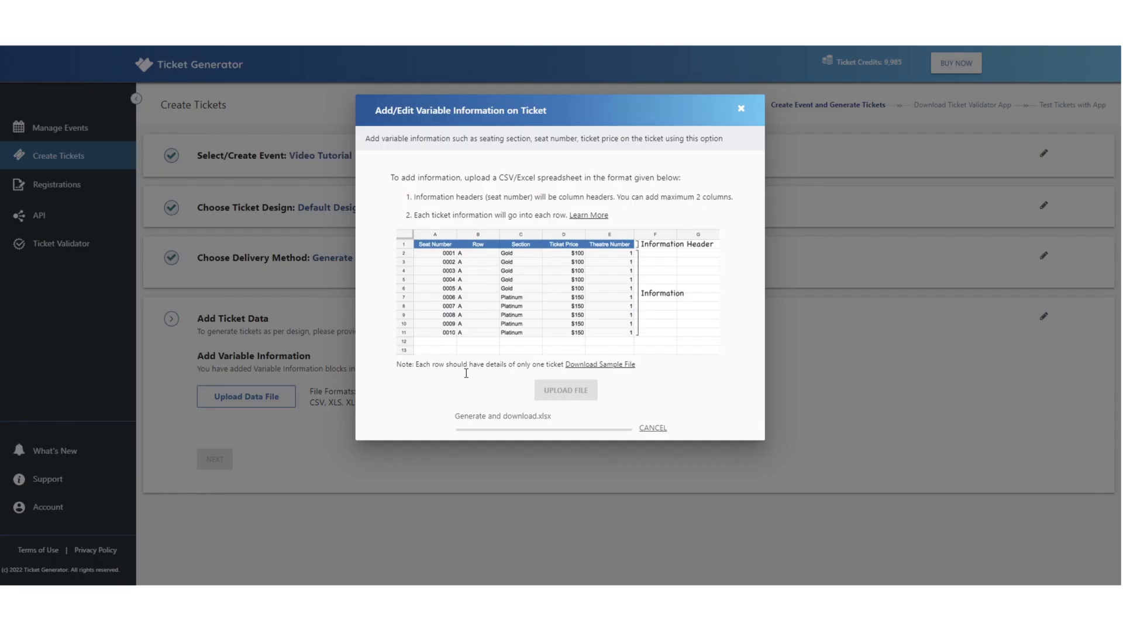
- Continue past the data step and preview the two- and four-tickets-per-A4 sheet layouts
{"action": "left_click", "coordinate": [221, 460]}
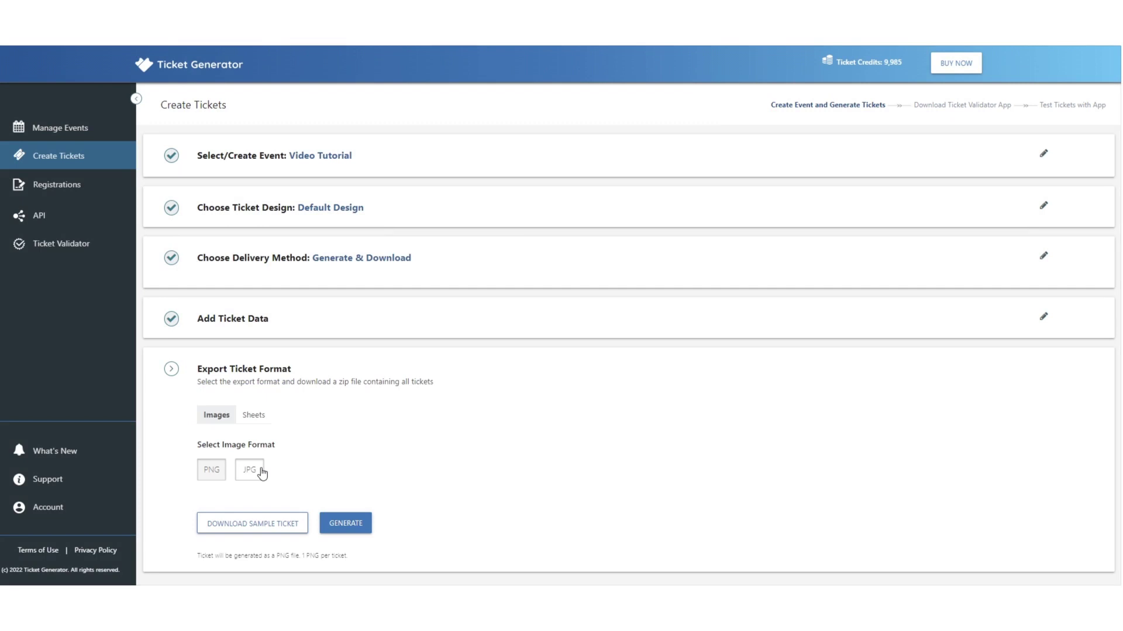
{"action": "left_click", "coordinate": [248, 419]}
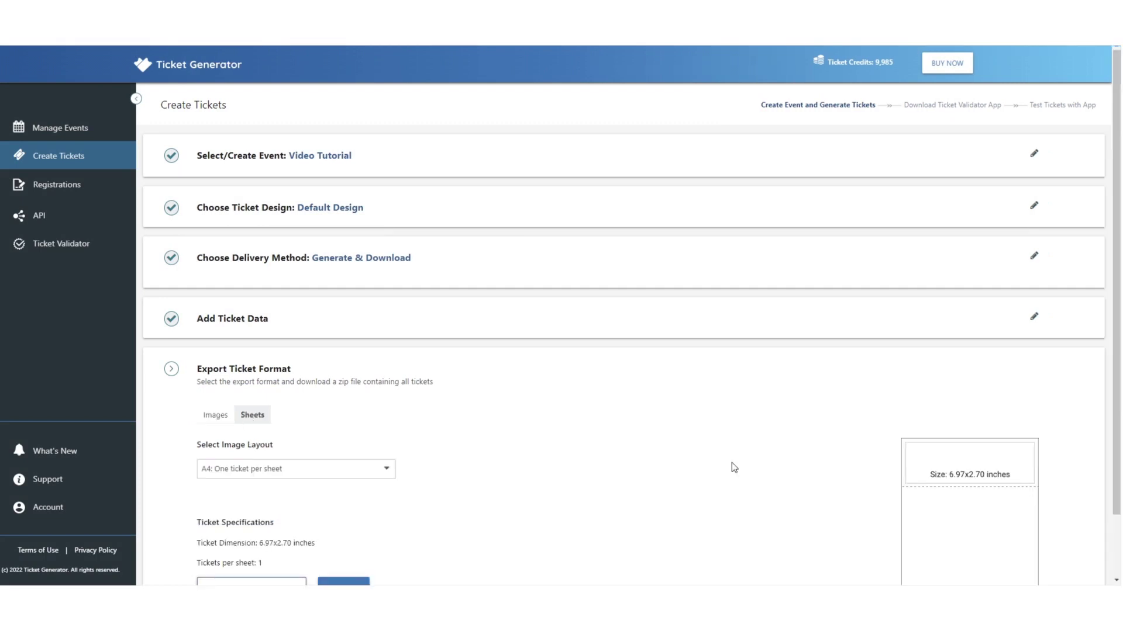
{"action": "scroll", "coordinate": [731, 466], "scroll_direction": "down", "scroll_amount": 2}
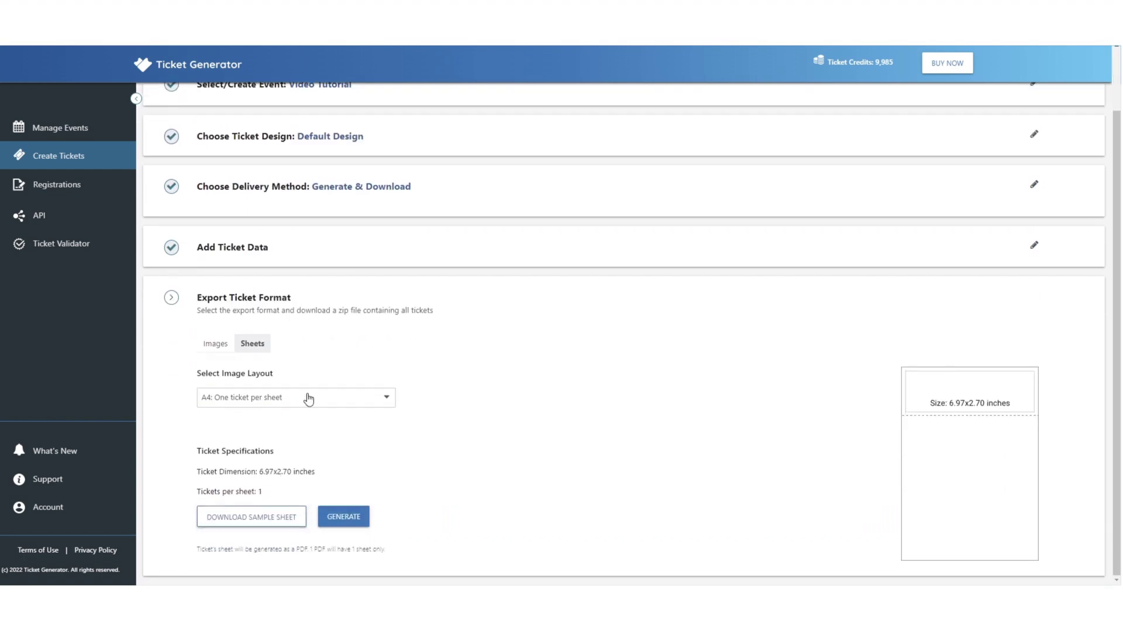
{"action": "left_click", "coordinate": [306, 396]}
{"action": "left_click", "coordinate": [283, 446]}
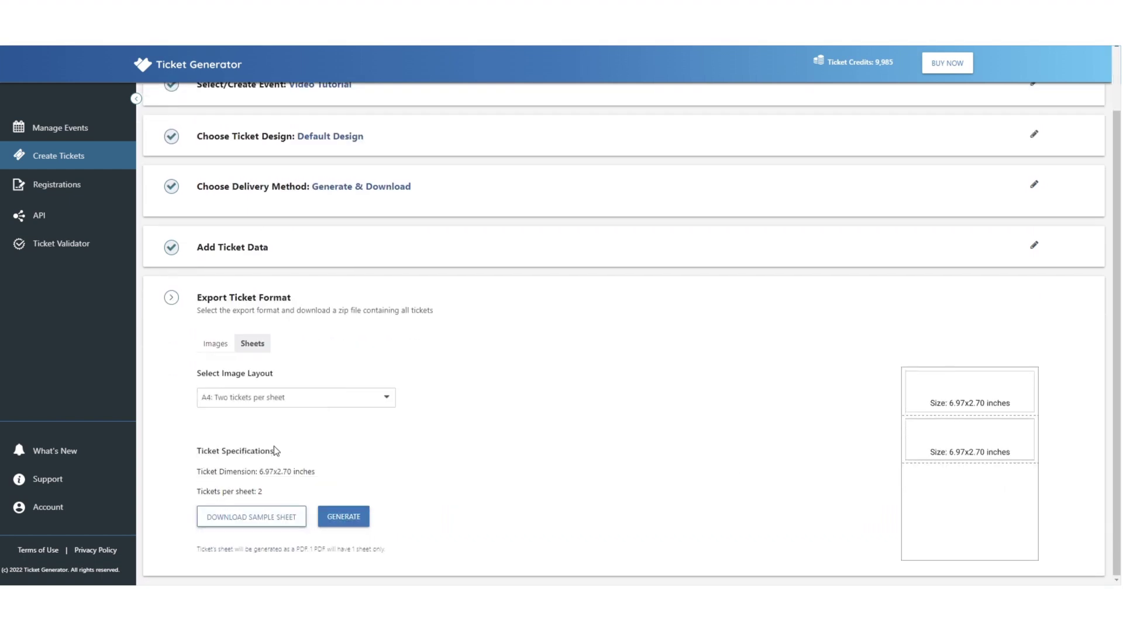
{"action": "left_click", "coordinate": [269, 403]}
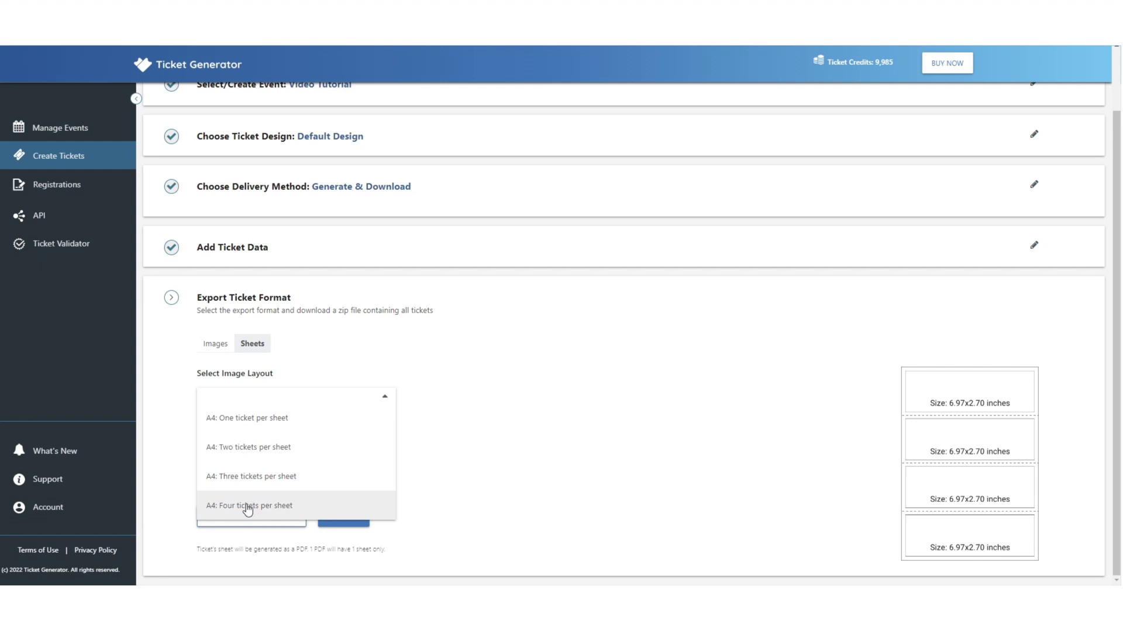
{"action": "left_click", "coordinate": [245, 502]}
- Switch back to image export and confirm generating the 10 tickets as PNGs
{"action": "left_click", "coordinate": [226, 345]}
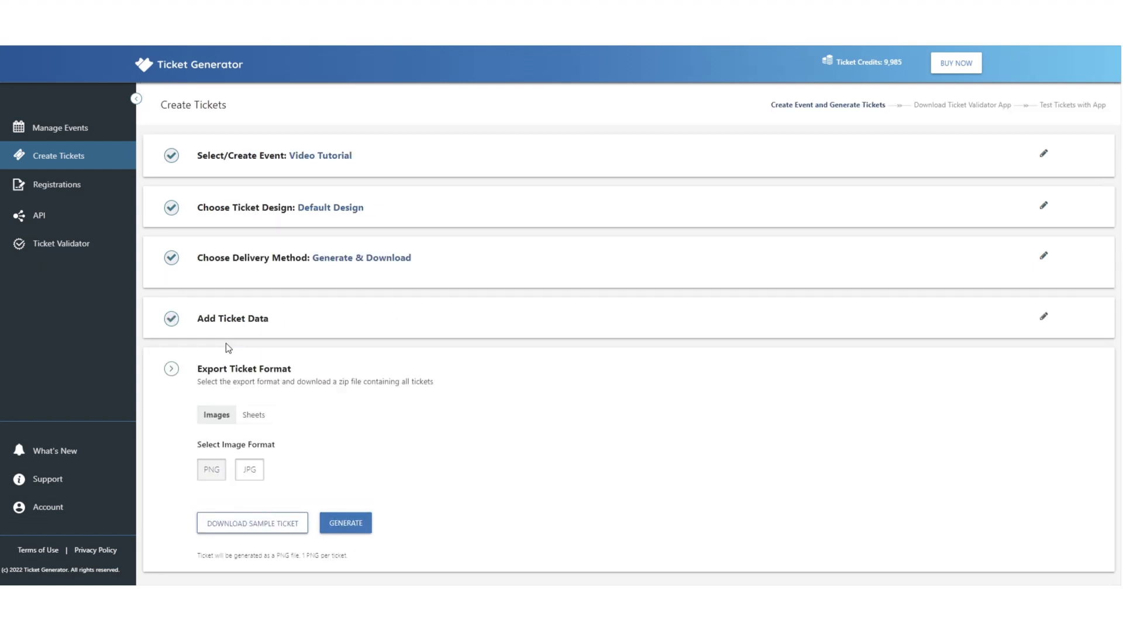
{"action": "left_click", "coordinate": [344, 523]}
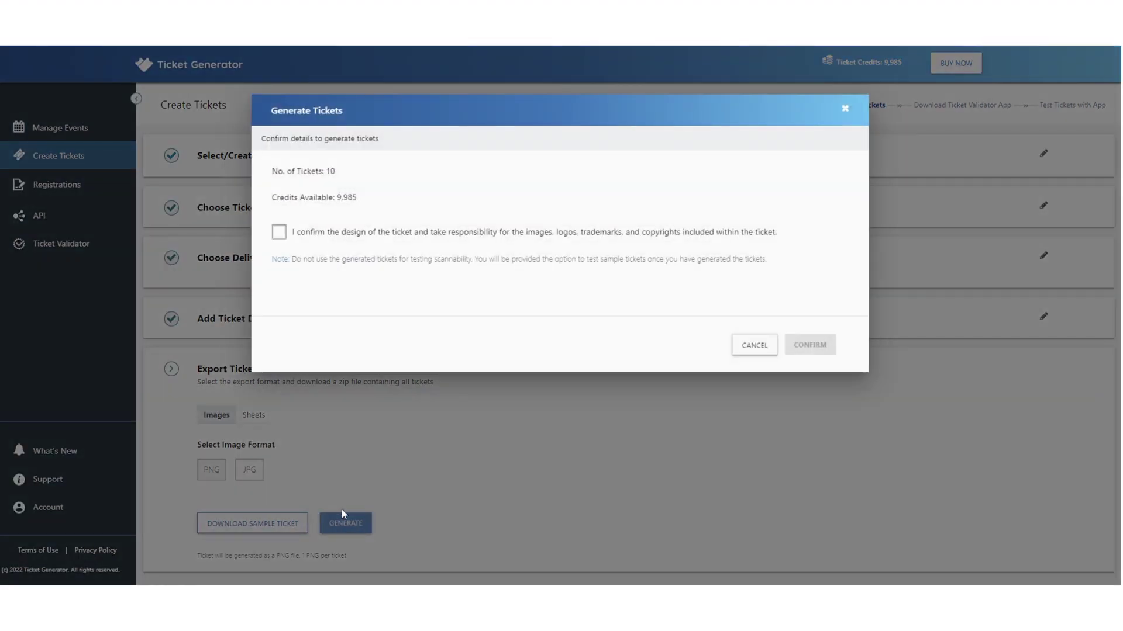
{"action": "left_click", "coordinate": [279, 232]}
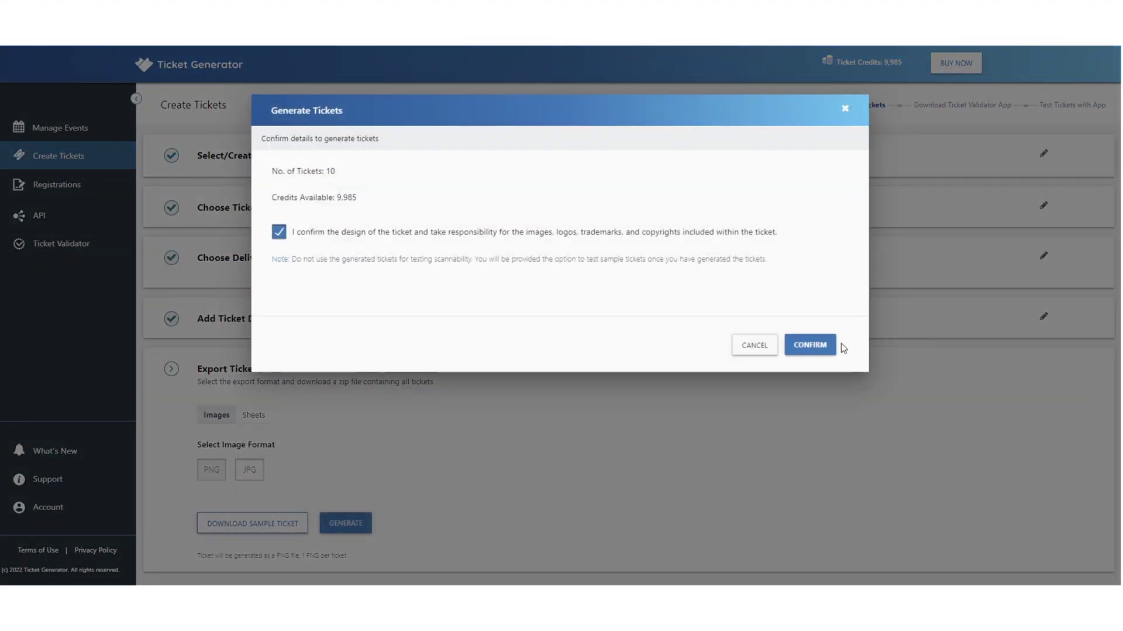
{"action": "left_click", "coordinate": [822, 344]}
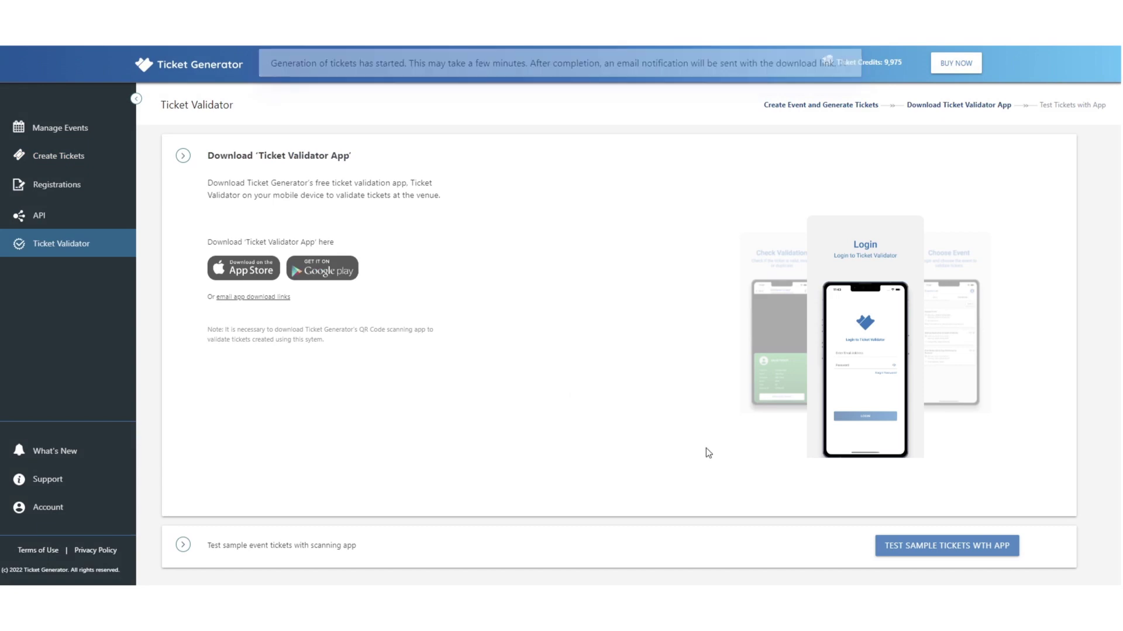
- Test the sample tickets with the scanning app
{"action": "left_click", "coordinate": [895, 545]}
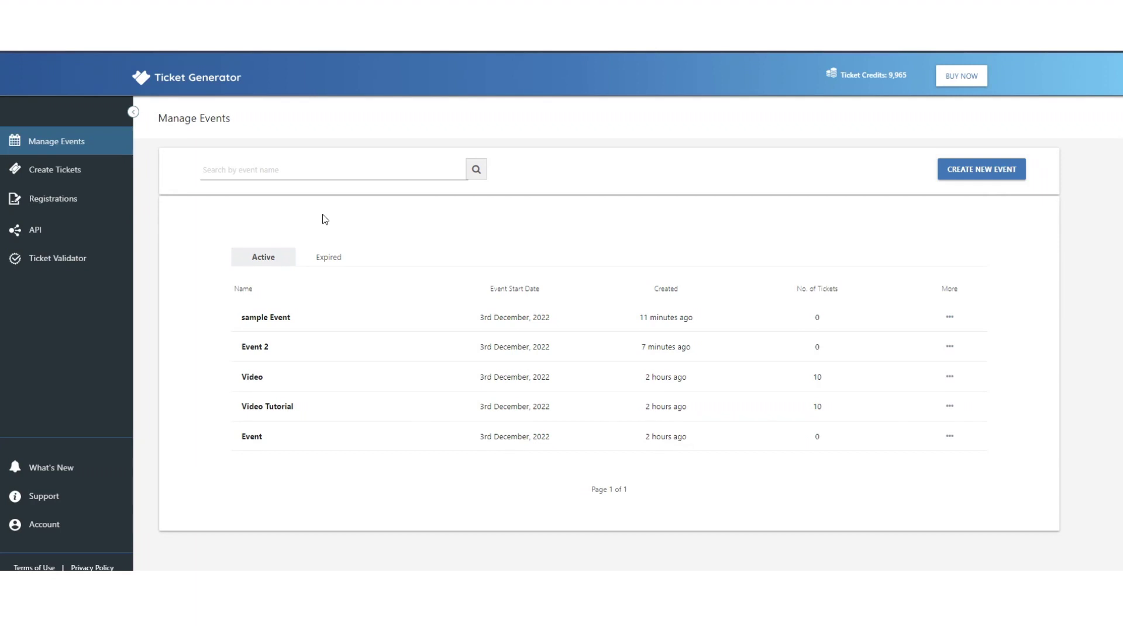
- Start a bulk ticket job for the Video Tutorial event using your own design
{"action": "mouse_move", "coordinate": [59, 169]}
{"action": "left_click", "coordinate": [206, 198]}
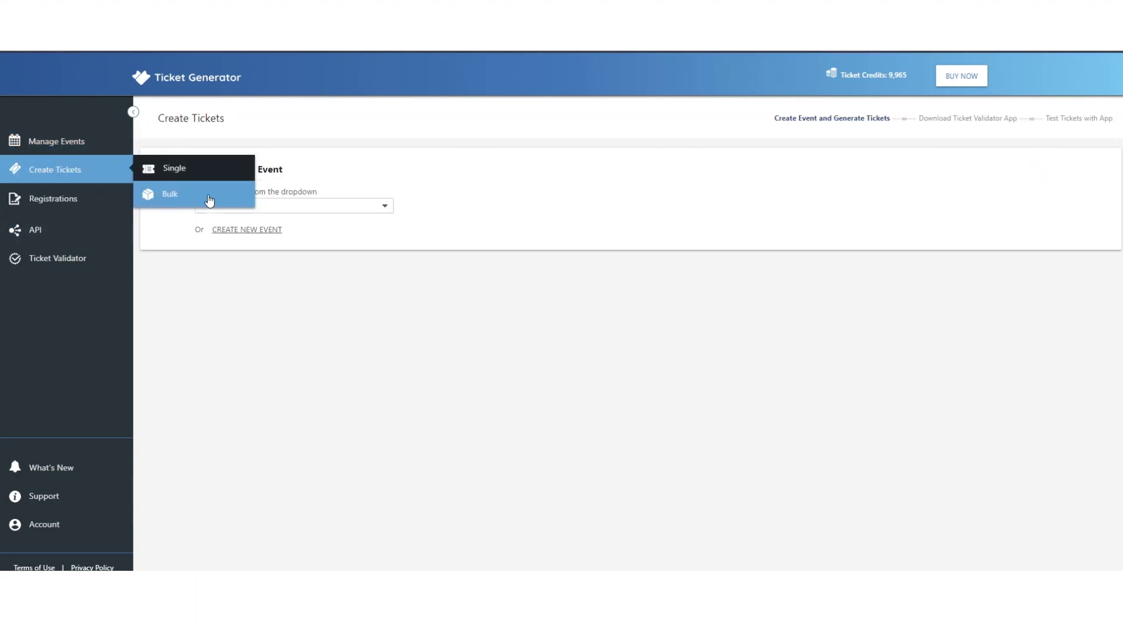
{"action": "left_click", "coordinate": [285, 206]}
{"action": "left_click", "coordinate": [271, 313]}
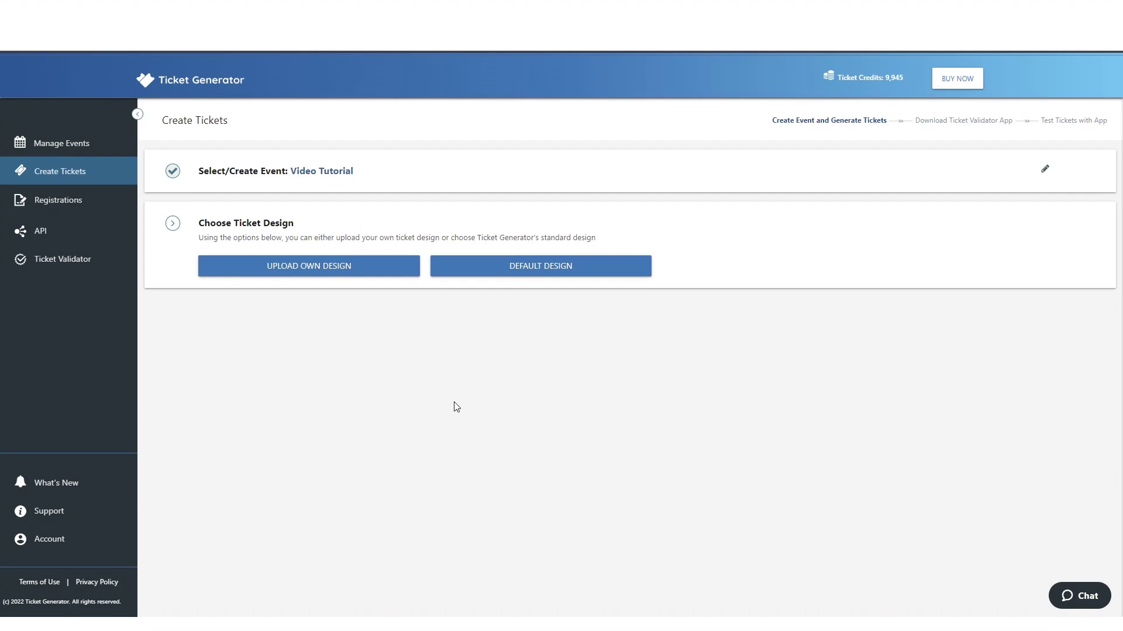
{"action": "left_click", "coordinate": [293, 279]}
- Open the ticket image upload window and check its URL, recent uploads and computer options
{"action": "left_click", "coordinate": [293, 298]}
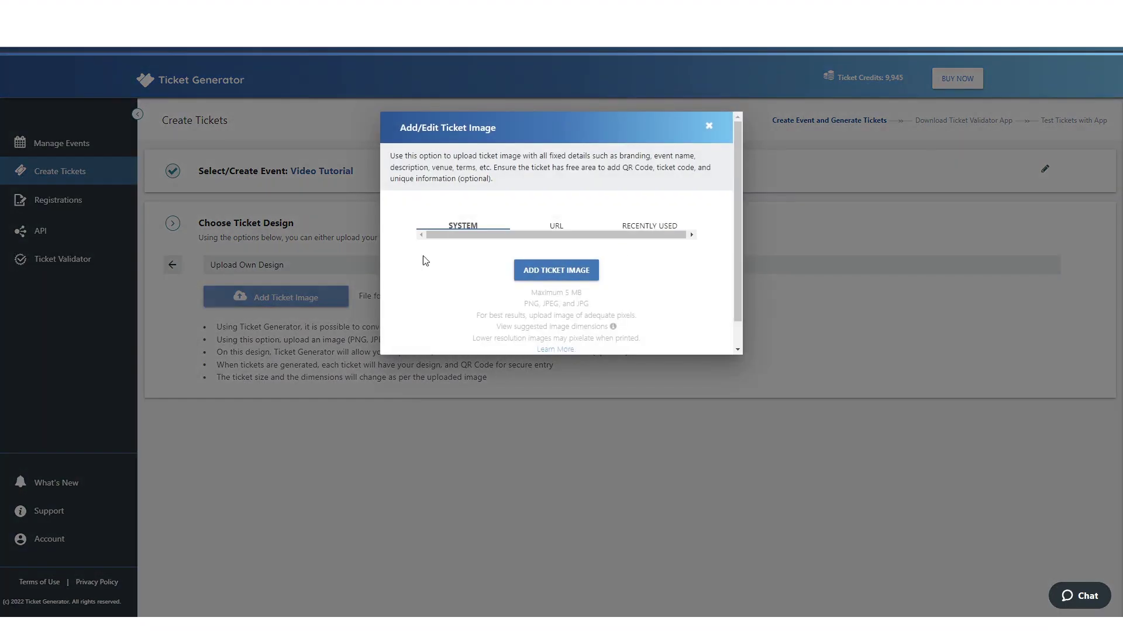
{"action": "left_click", "coordinate": [561, 227]}
{"action": "left_click", "coordinate": [669, 232]}
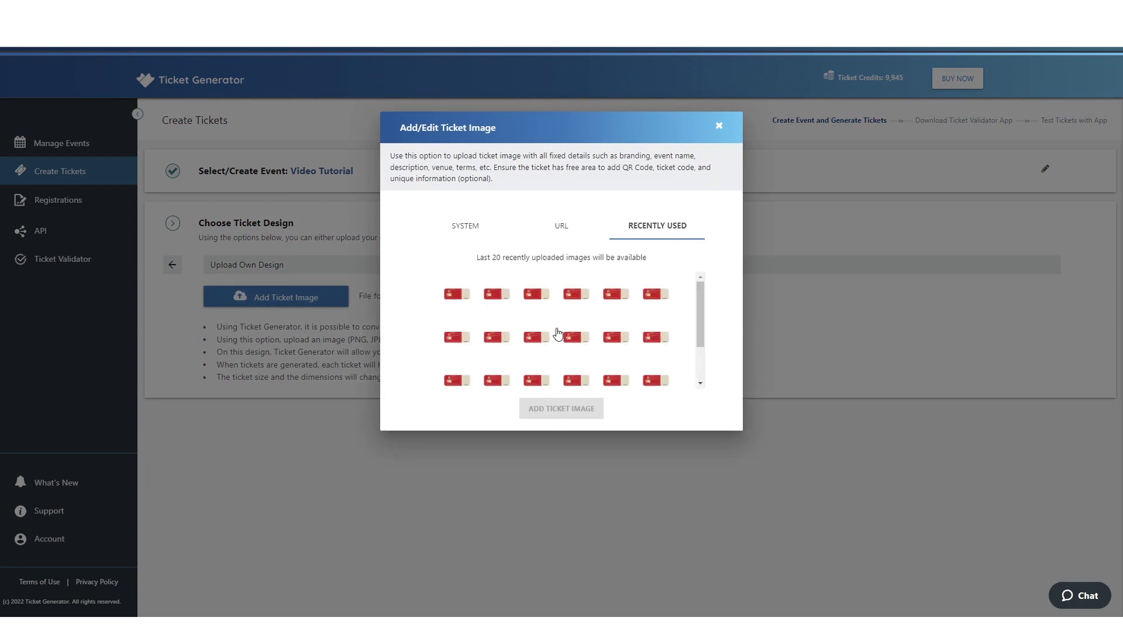
{"action": "scroll", "coordinate": [546, 315], "scroll_direction": "down", "scroll_amount": 1}
{"action": "left_click", "coordinate": [475, 232]}
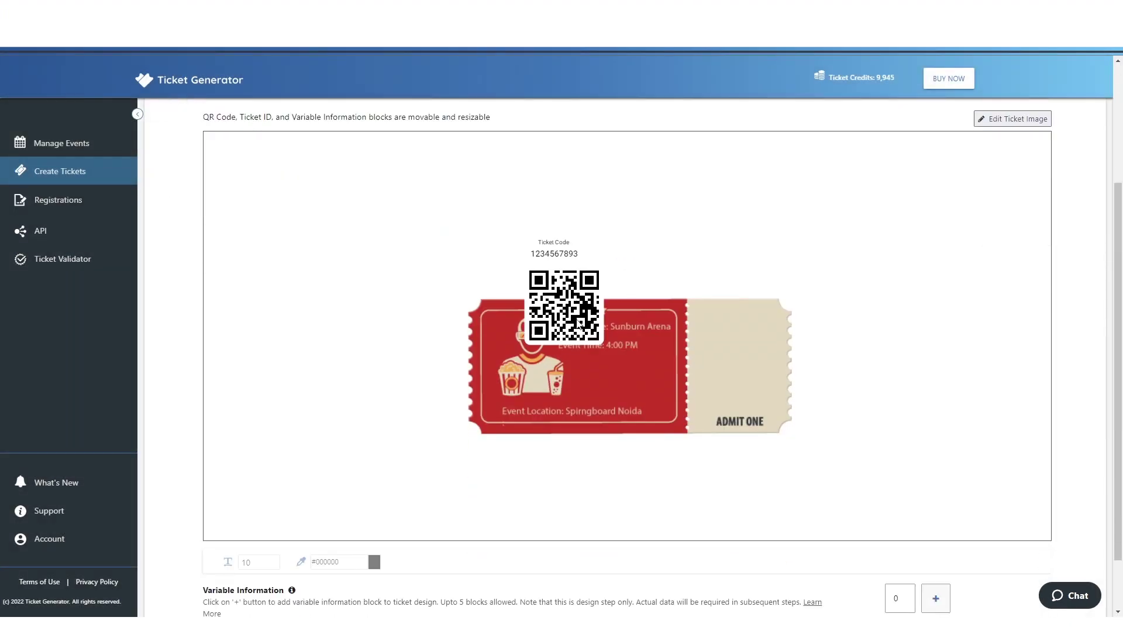
- Drag the ticket code and QR code onto the cream right stub and nudge both into place
{"action": "left_click_drag", "start_coordinate": [557, 266], "coordinate": [735, 306]}
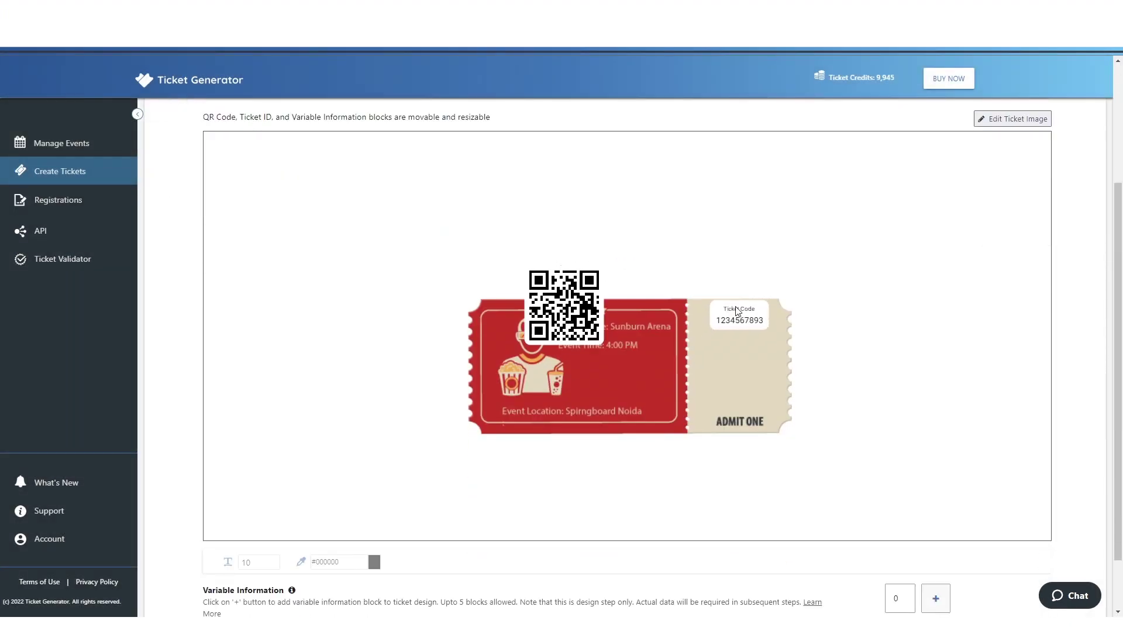
{"action": "left_click_drag", "start_coordinate": [589, 313], "coordinate": [756, 377]}
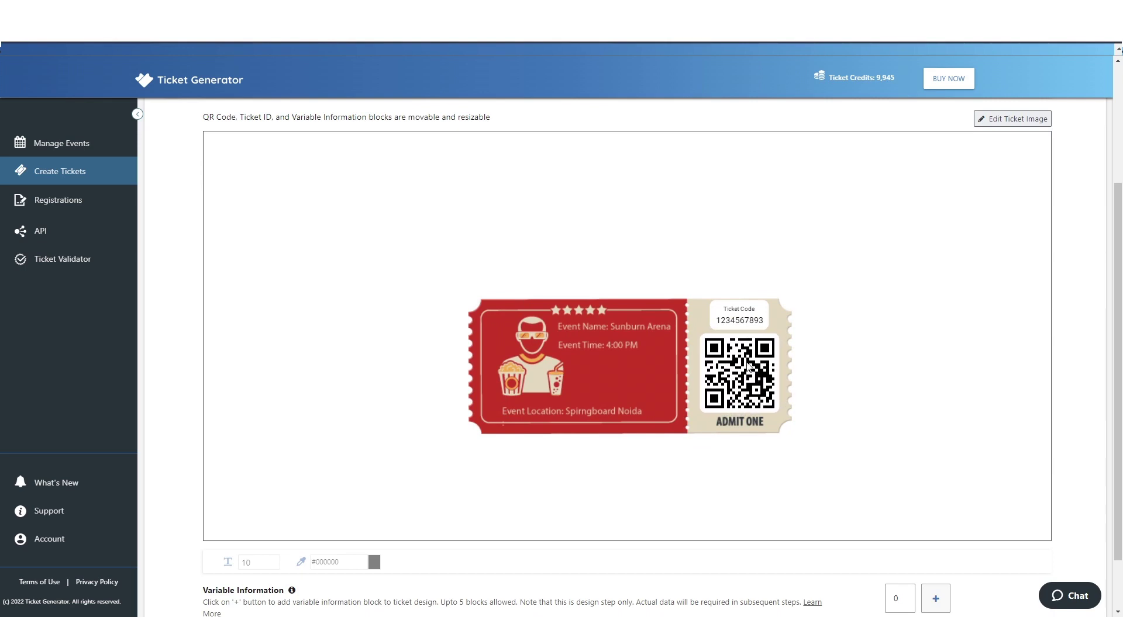
{"action": "left_click_drag", "start_coordinate": [725, 324], "coordinate": [723, 325]}
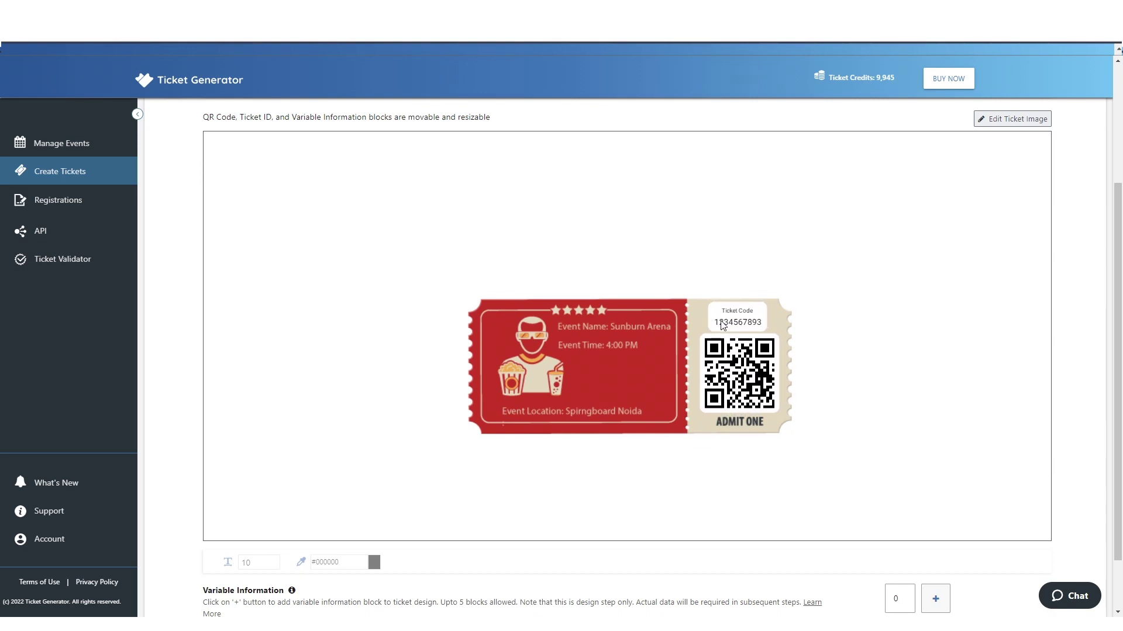
{"action": "left_click_drag", "start_coordinate": [733, 374], "coordinate": [732, 376]}
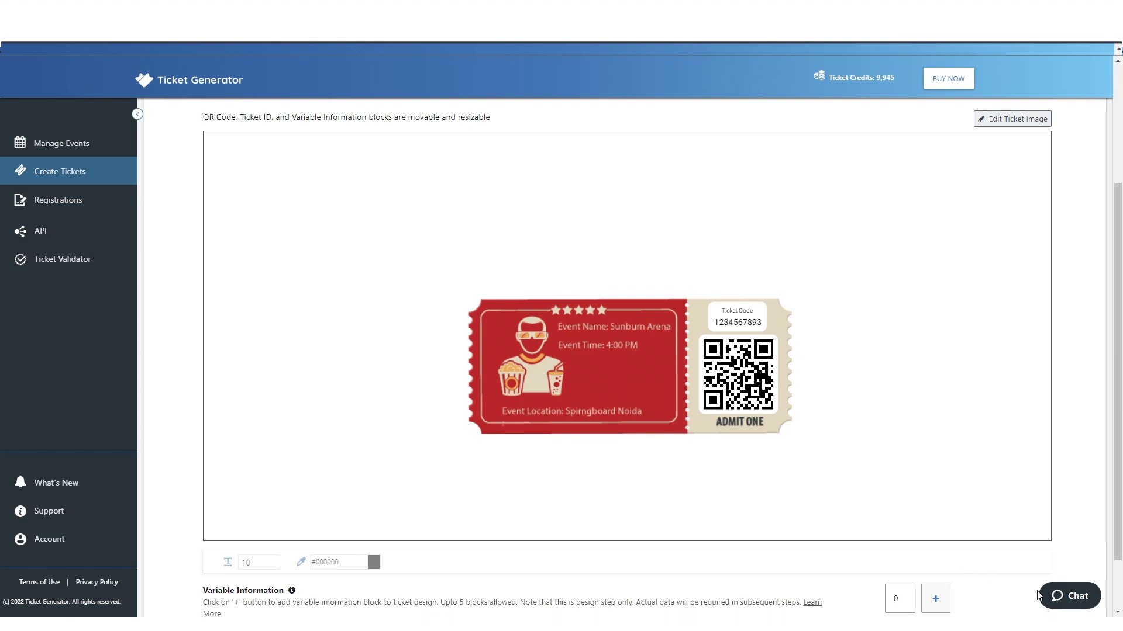
{"action": "scroll", "coordinate": [852, 433], "scroll_direction": "down", "scroll_amount": 2}
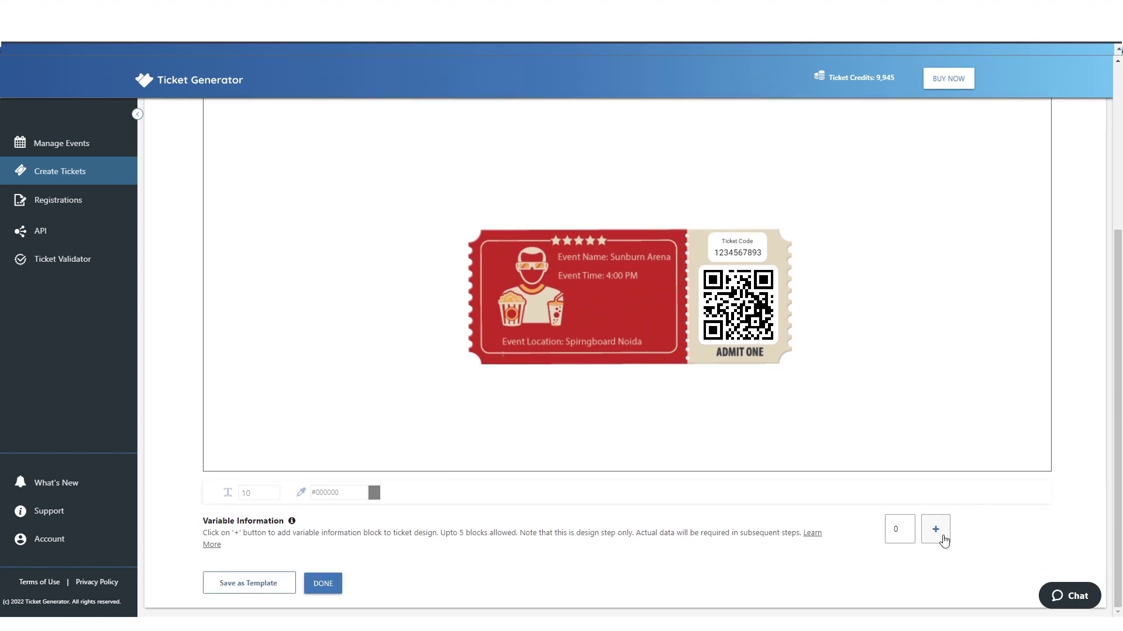
- Add three variable information blocks and place their headers and values on the red ticket
{"action": "left_click", "coordinate": [936, 587]}
{"action": "left_click", "coordinate": [935, 588]}
{"action": "left_click", "coordinate": [936, 588]}
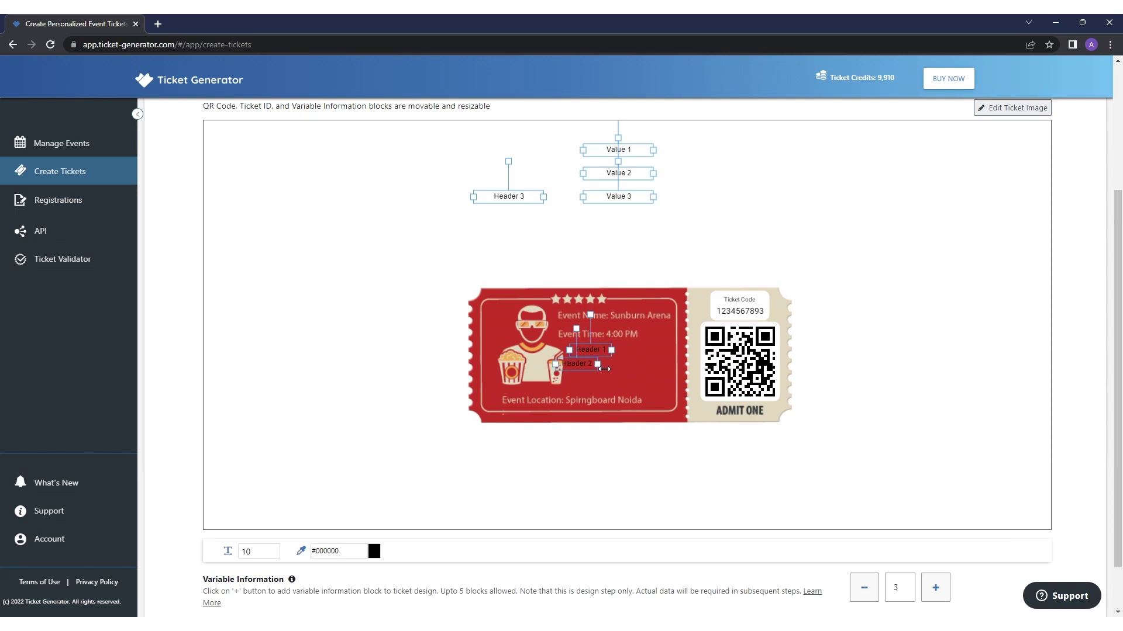
{"action": "left_click_drag", "start_coordinate": [509, 196], "coordinate": [589, 376]}
{"action": "left_click_drag", "start_coordinate": [618, 150], "coordinate": [649, 351]}
{"action": "left_click_drag", "start_coordinate": [624, 175], "coordinate": [655, 367]}
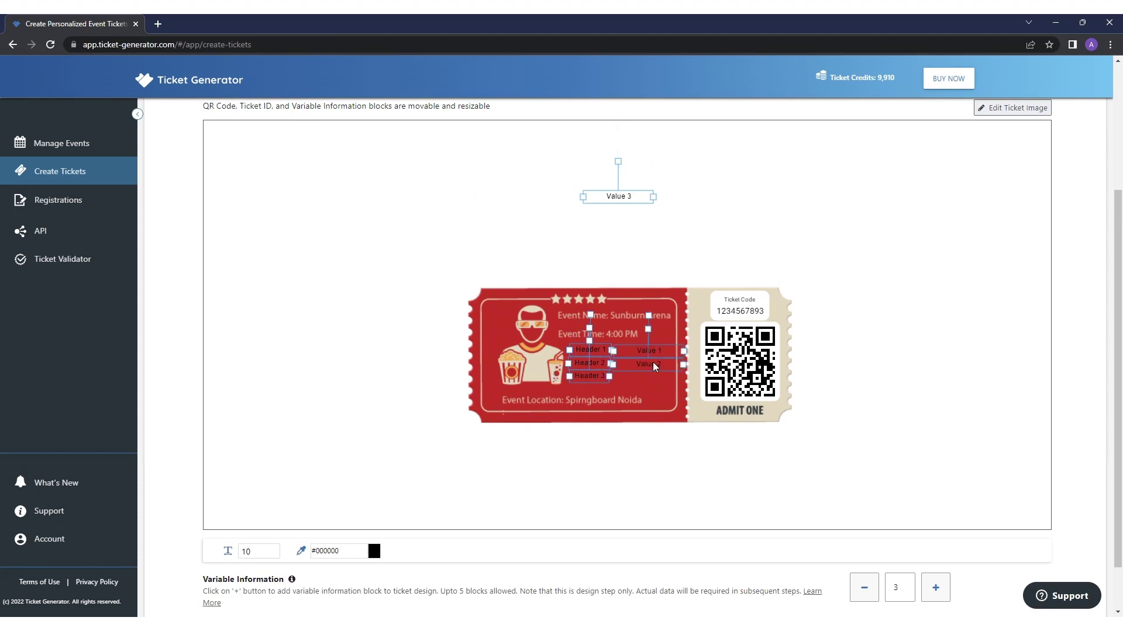
{"action": "left_click_drag", "start_coordinate": [618, 196], "coordinate": [649, 377]}
{"action": "scroll", "coordinate": [835, 392], "scroll_direction": "down", "scroll_amount": 1}
- Style the information text at size 12 in gold #E4CE94 and finish the design
{"action": "left_click", "coordinate": [374, 493]}
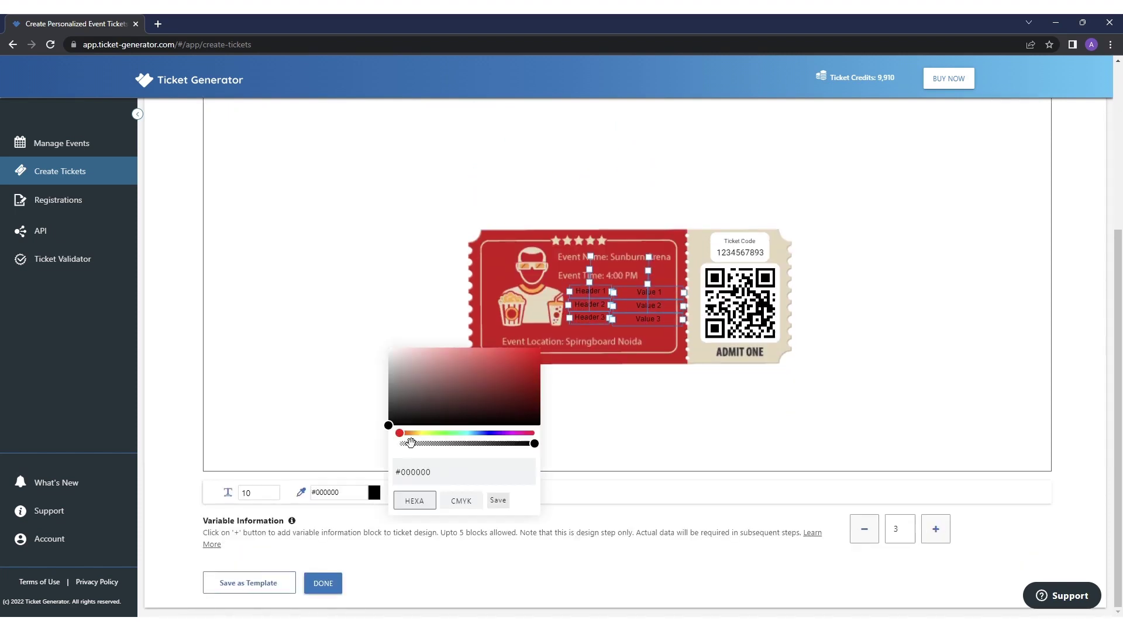
{"action": "left_click", "coordinate": [434, 483]}
{"action": "triple_click", "coordinate": [434, 484]}
{"action": "type", "text": "#E4CE94"}
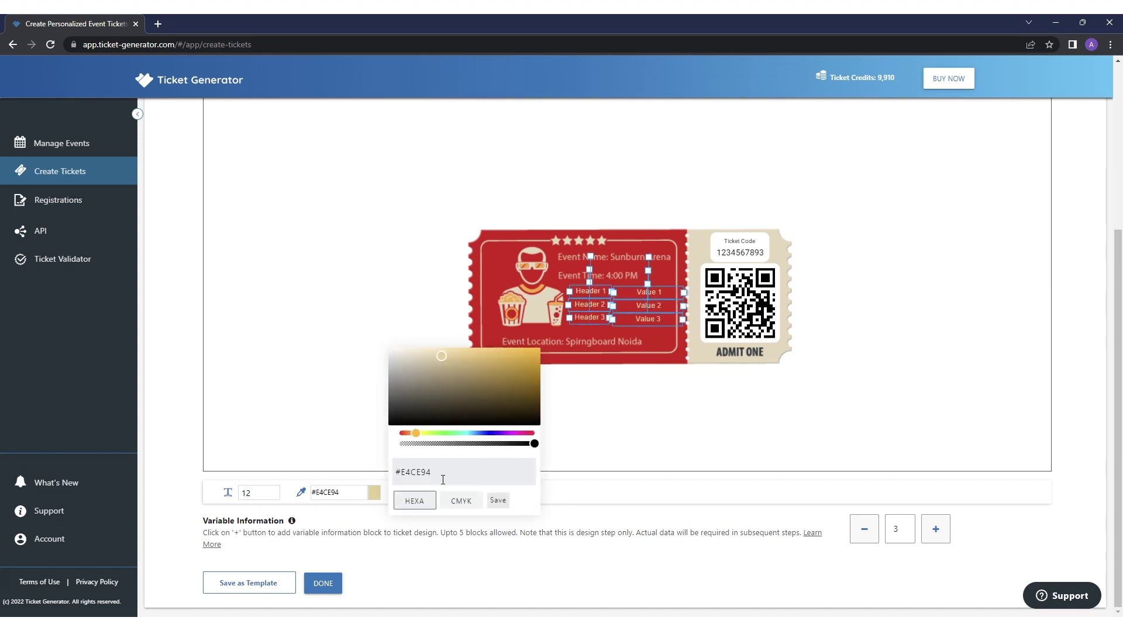
{"action": "left_click", "coordinate": [479, 456]}
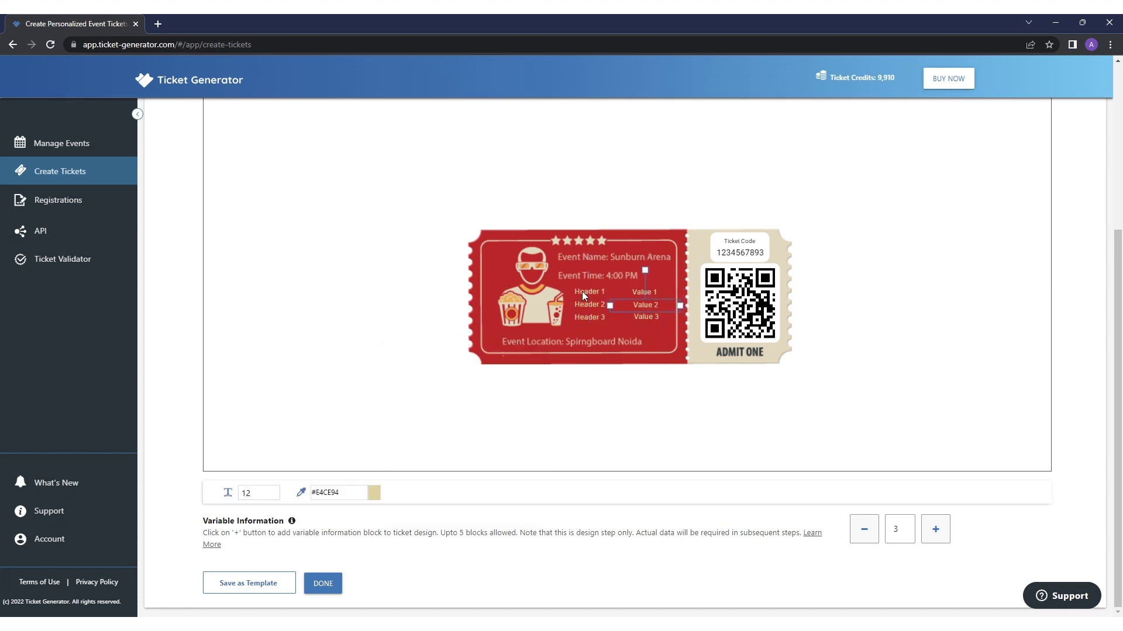
{"action": "left_click", "coordinate": [323, 584]}
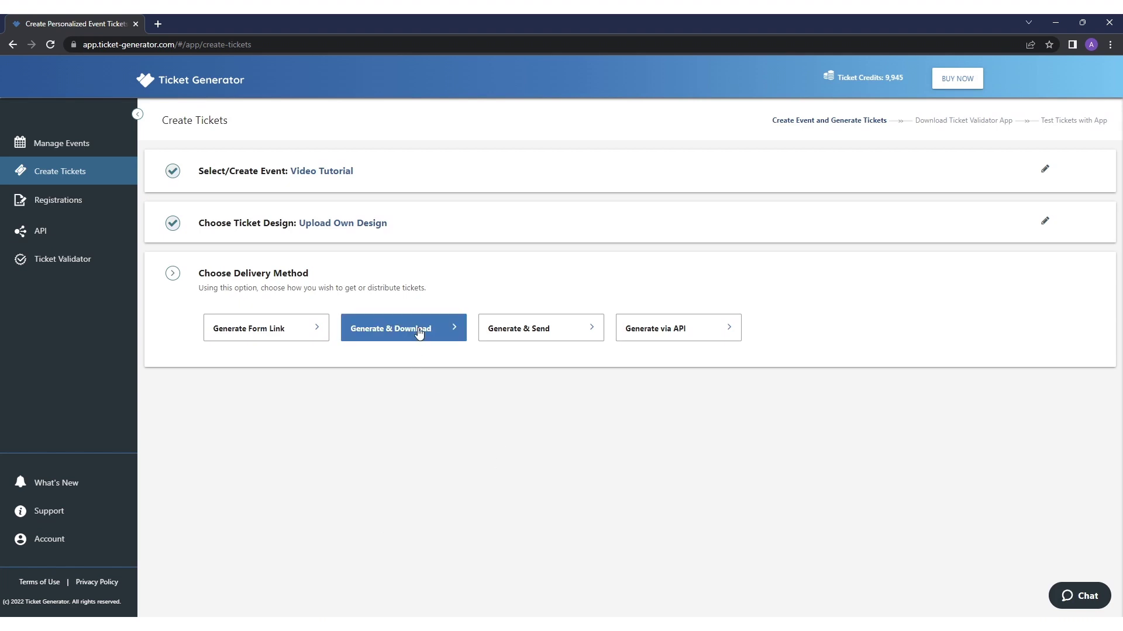
- Set delivery to Generate & Send by Email and continue to the ticket data step
{"action": "left_click", "coordinate": [561, 329]}
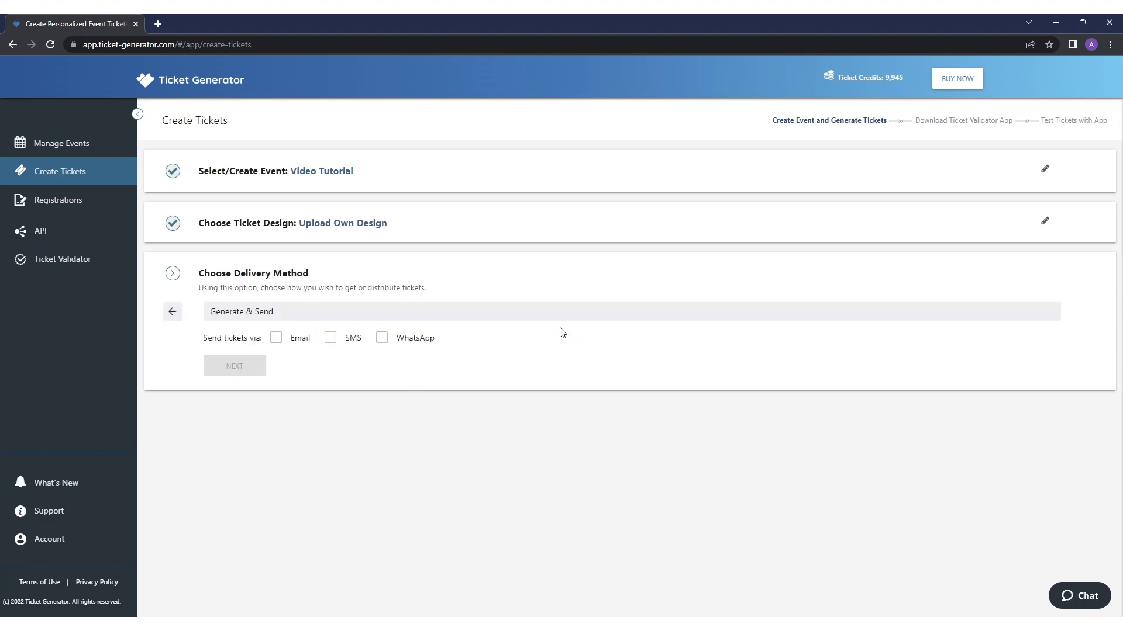
{"action": "left_click", "coordinate": [279, 339]}
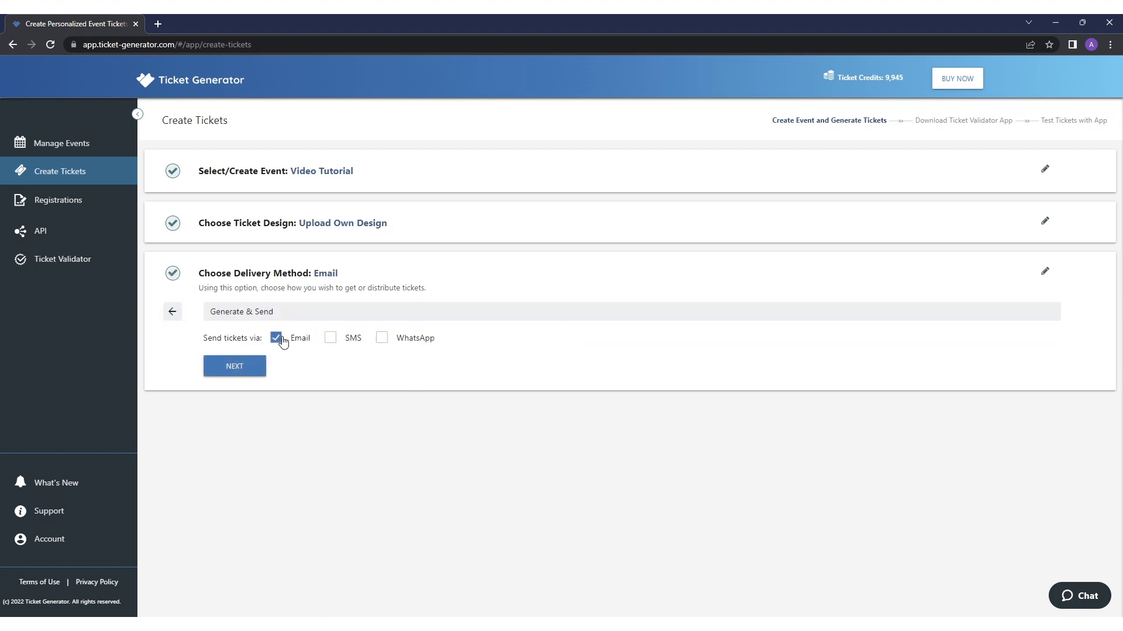
{"action": "left_click", "coordinate": [234, 366]}
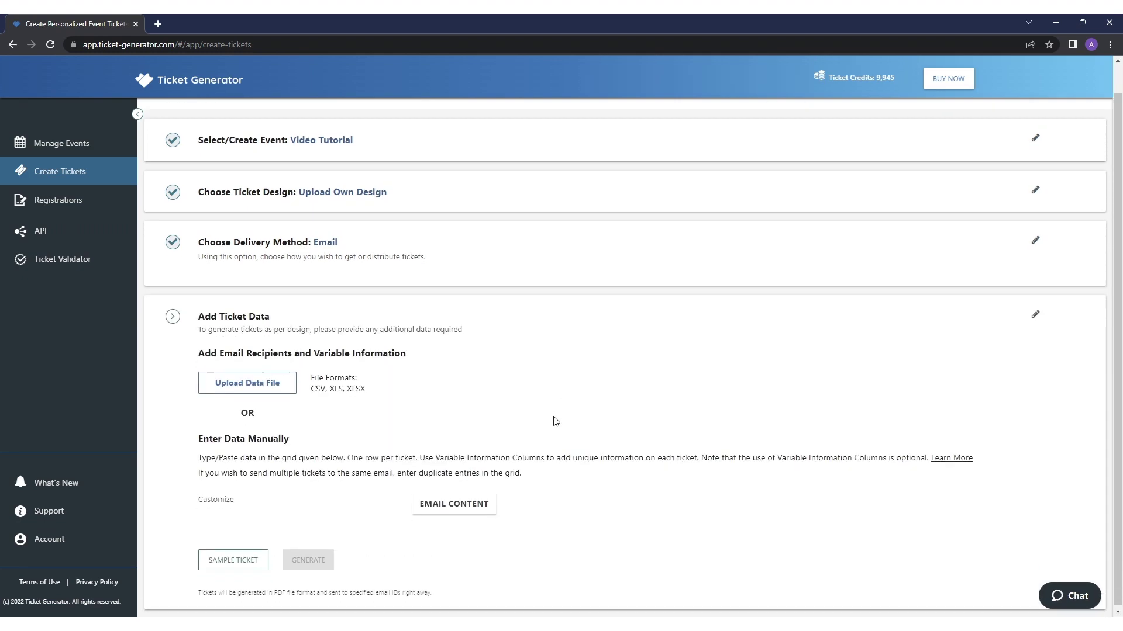
- Download the sample data spreadsheet from the Upload Ticket Data window
{"action": "scroll", "coordinate": [234, 351], "scroll_direction": "down", "scroll_amount": 4}
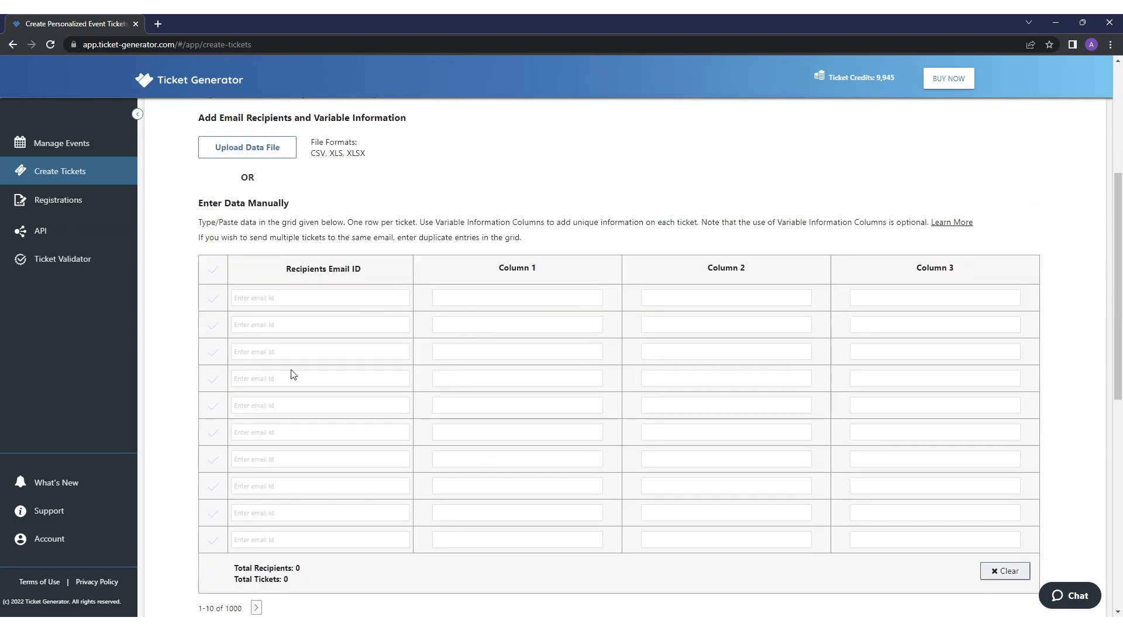
{"action": "scroll", "coordinate": [479, 208], "scroll_direction": "up", "scroll_amount": 3}
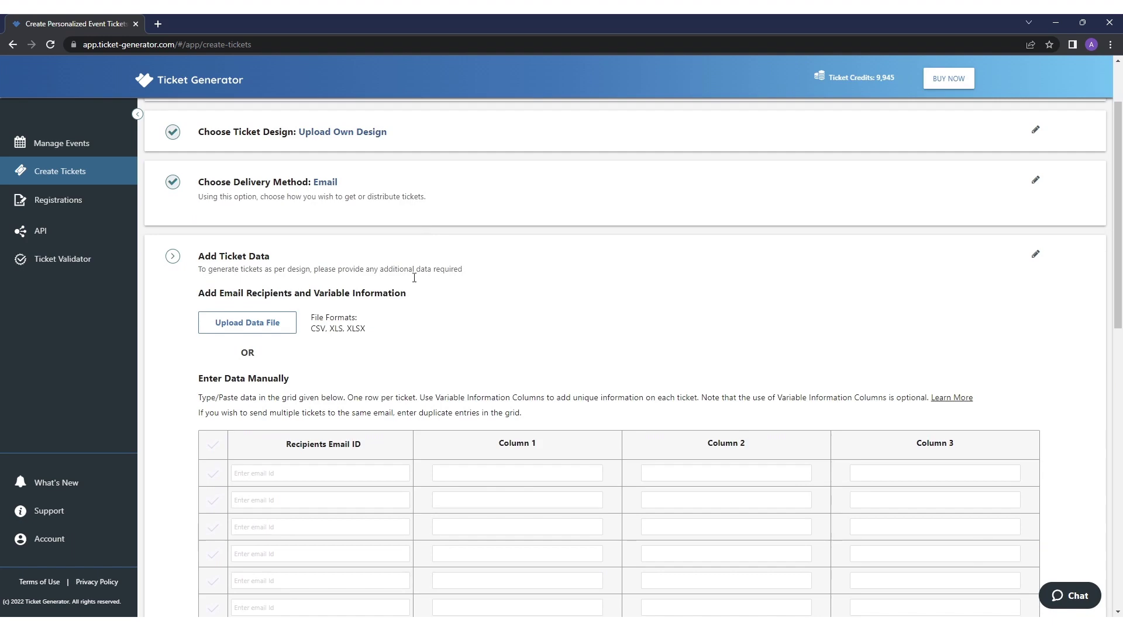
{"action": "left_click", "coordinate": [286, 324]}
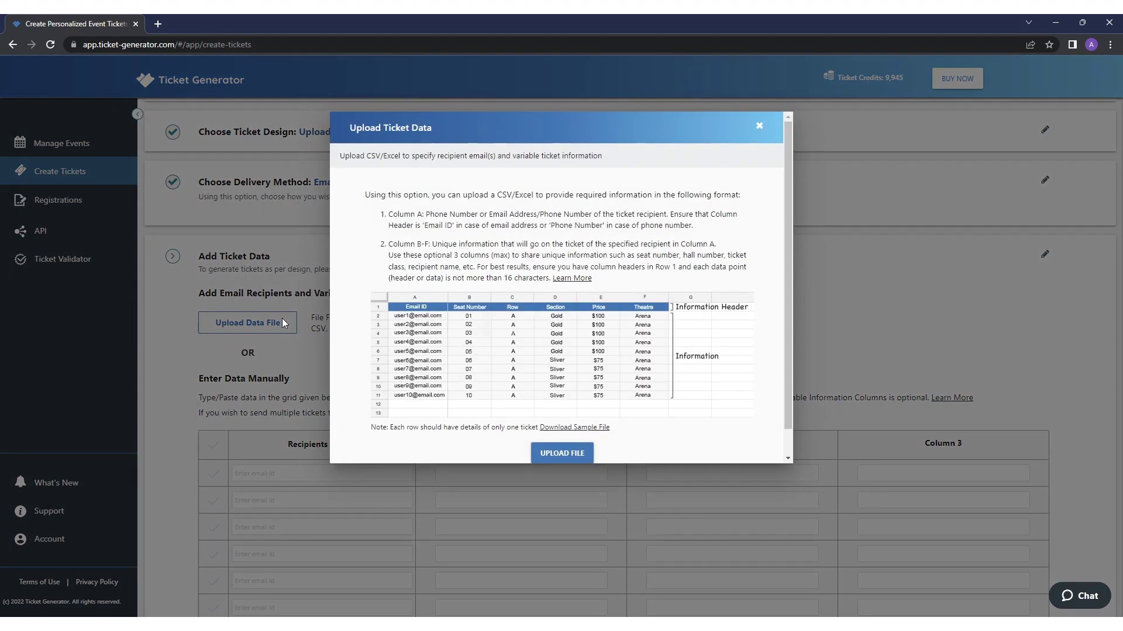
{"action": "left_click", "coordinate": [593, 429]}
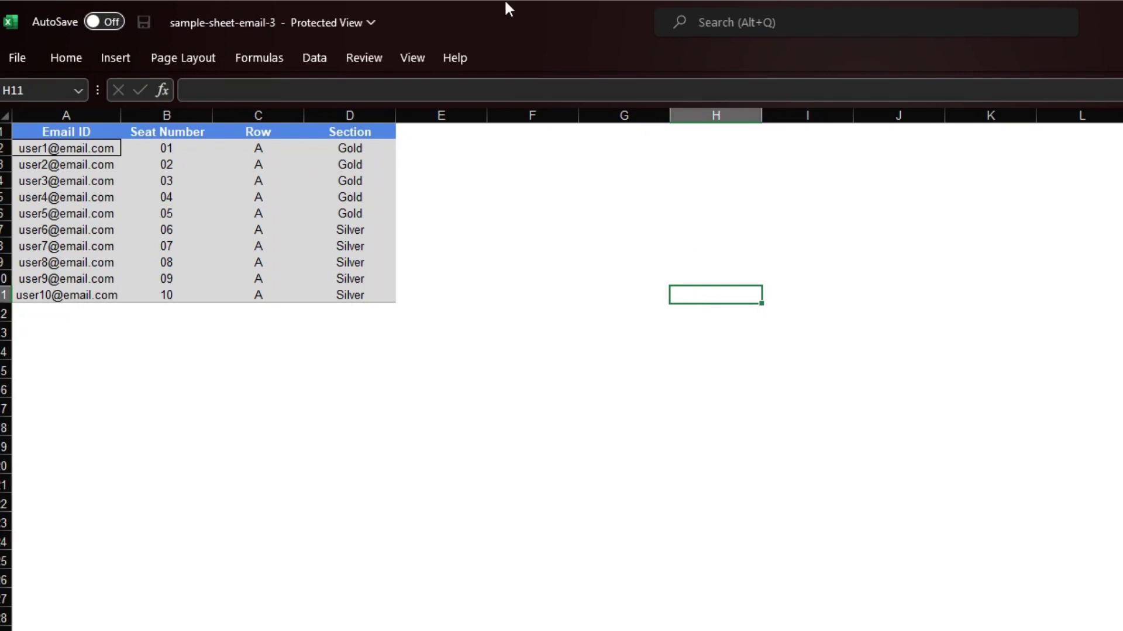
- Review the Email ID, Seat Number, Row and Section columns in sample-sheet-email-3
{"action": "left_click", "coordinate": [87, 116]}
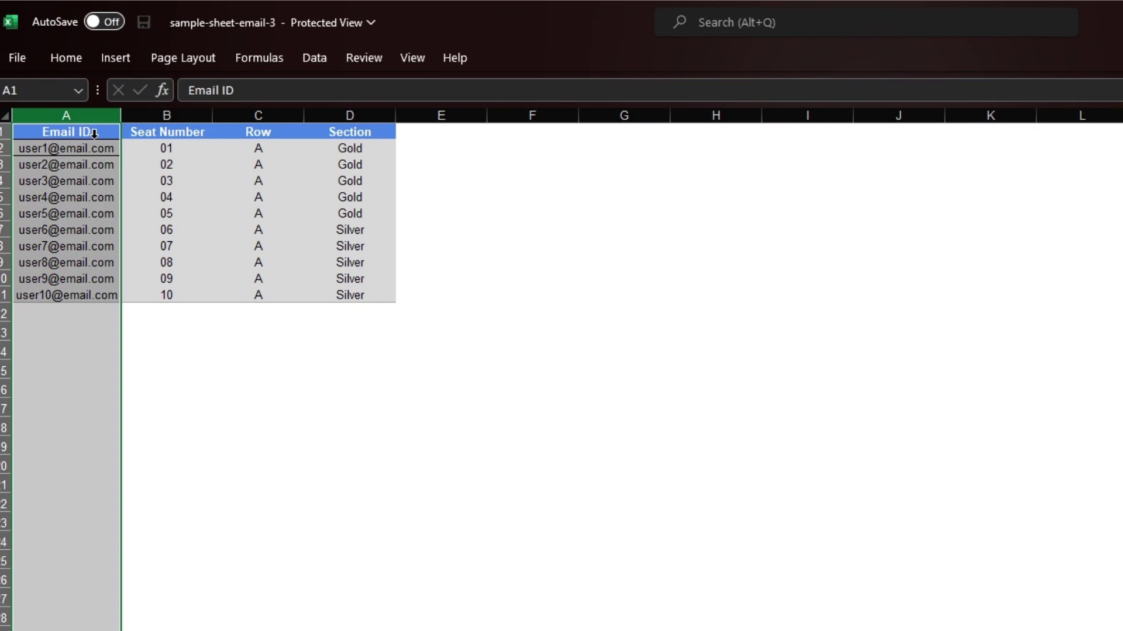
{"action": "left_click", "coordinate": [169, 130]}
{"action": "left_click", "coordinate": [252, 129]}
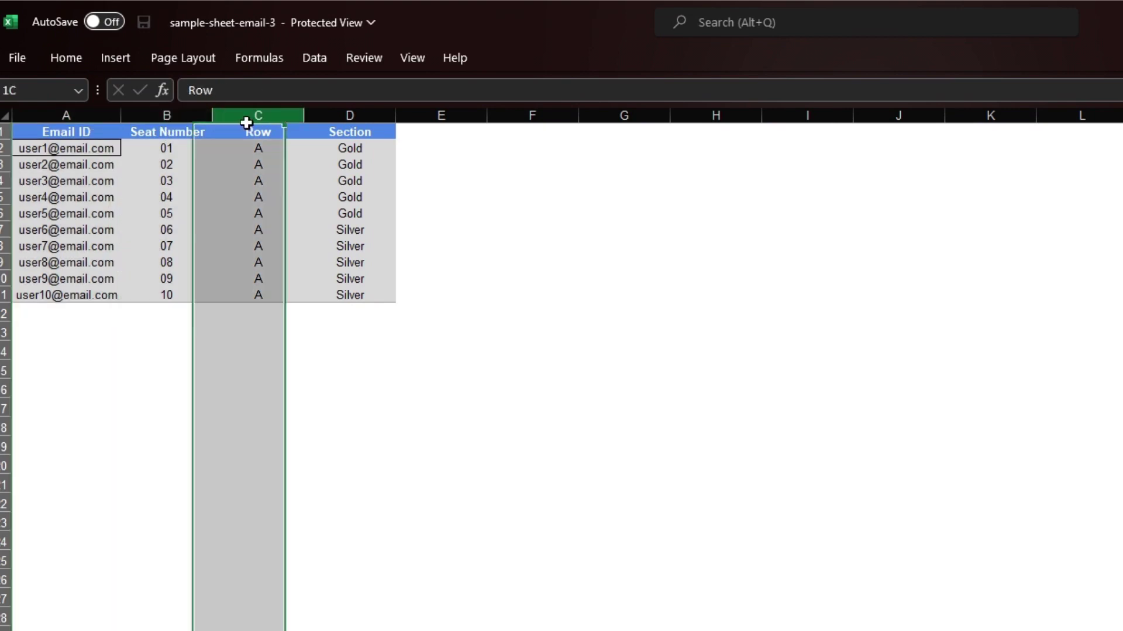
{"action": "left_click", "coordinate": [349, 128]}
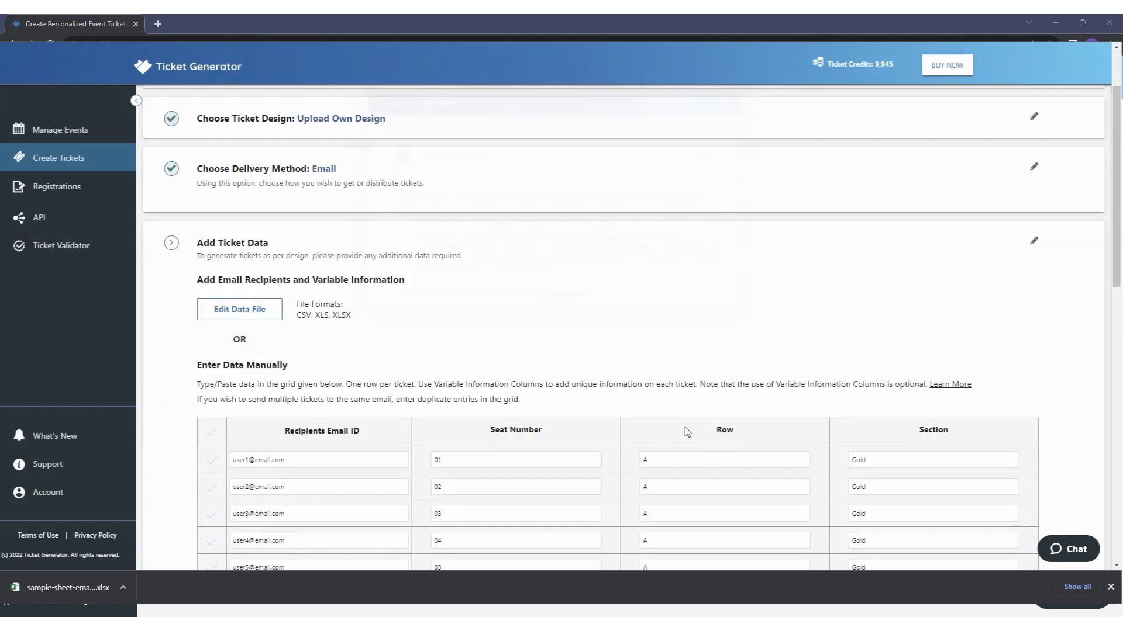
- Generate the 10 tickets from the uploaded data and confirm emailing them, accepting design responsibility
{"action": "left_click", "coordinate": [690, 433]}
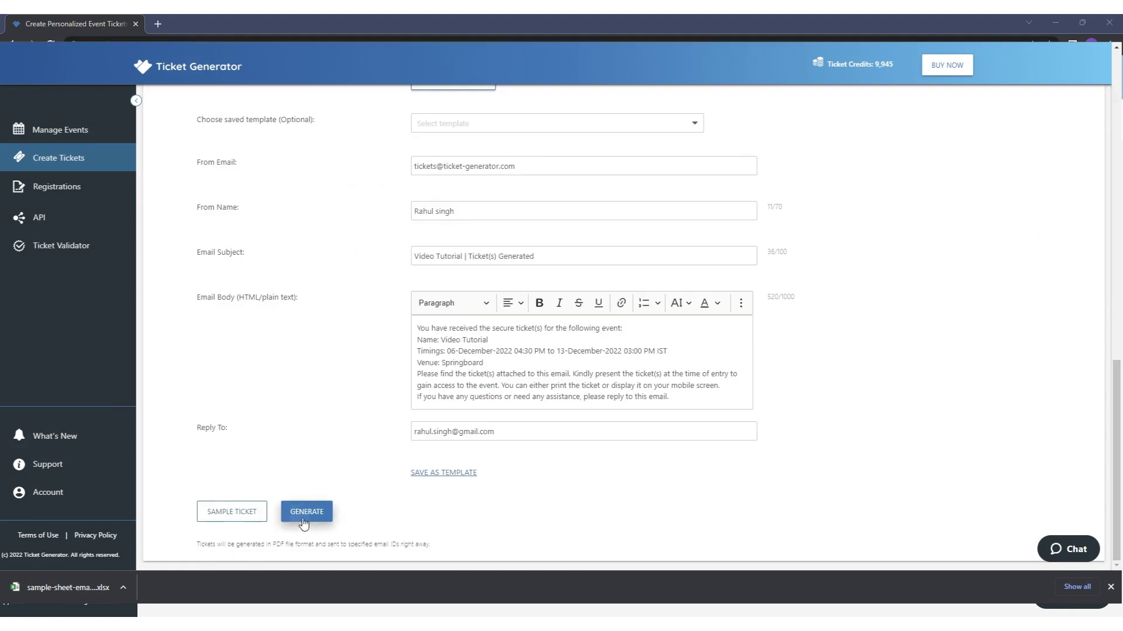
{"action": "left_click", "coordinate": [306, 512]}
{"action": "left_click", "coordinate": [296, 233]}
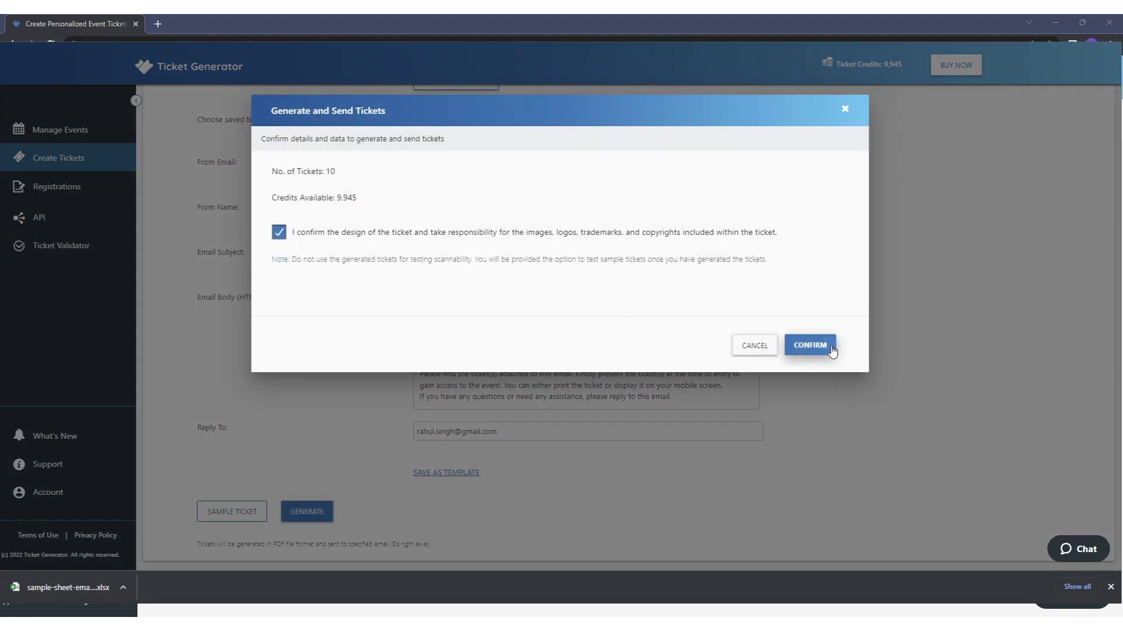
{"action": "left_click", "coordinate": [810, 346]}
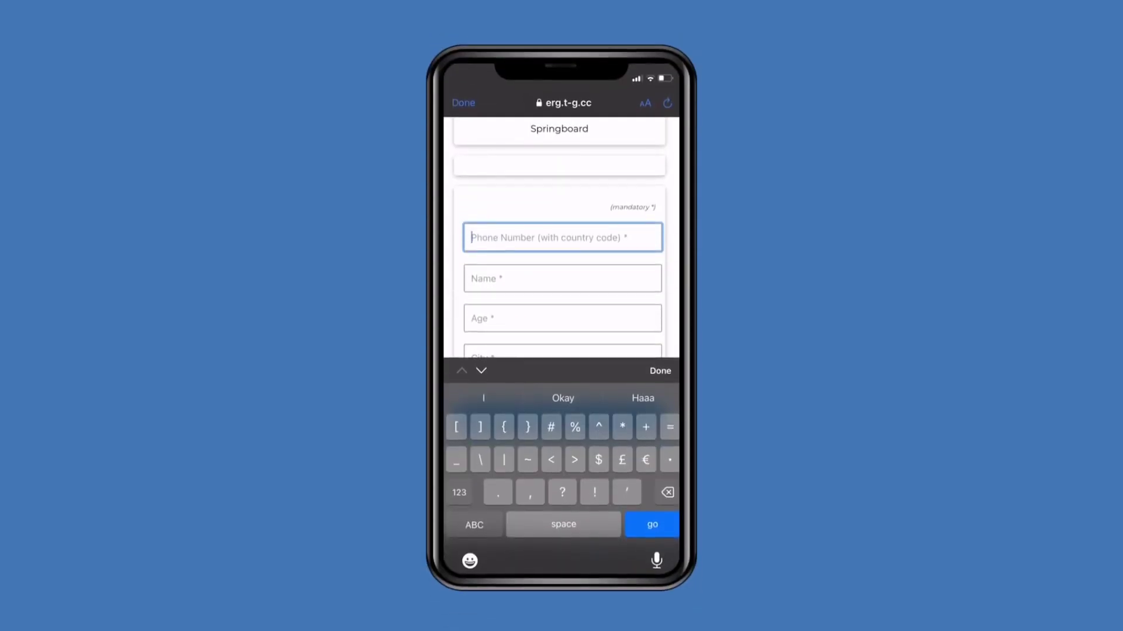
- Enter the guest's mobile number with country code, correcting some digits
{"action": "type", "text": "+"}
{"action": "left_click", "coordinate": [474, 524]}
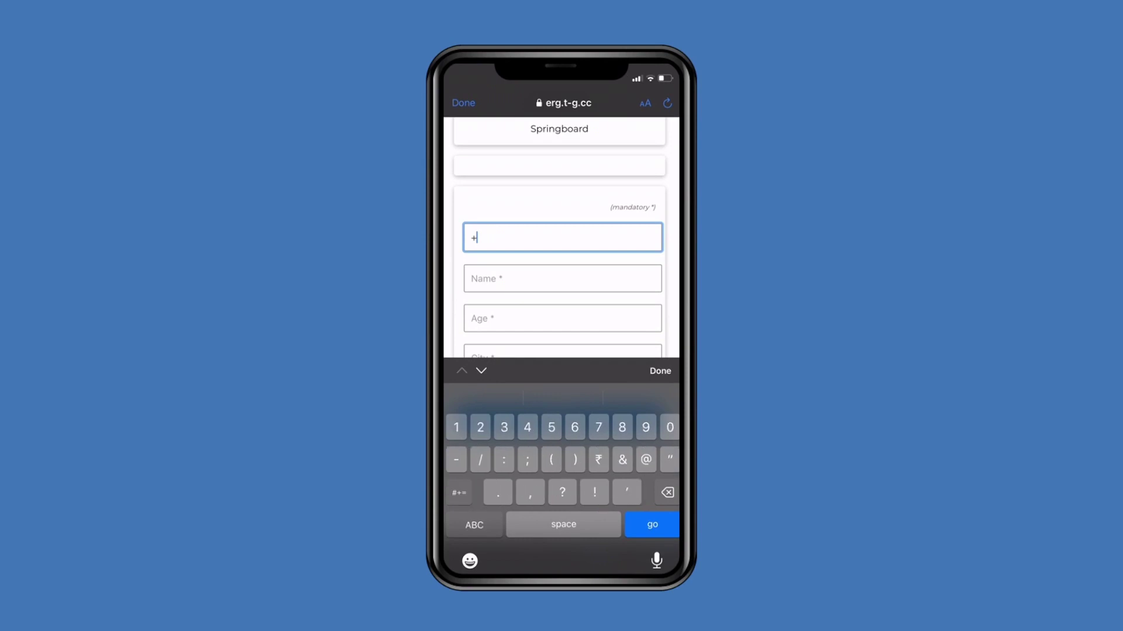
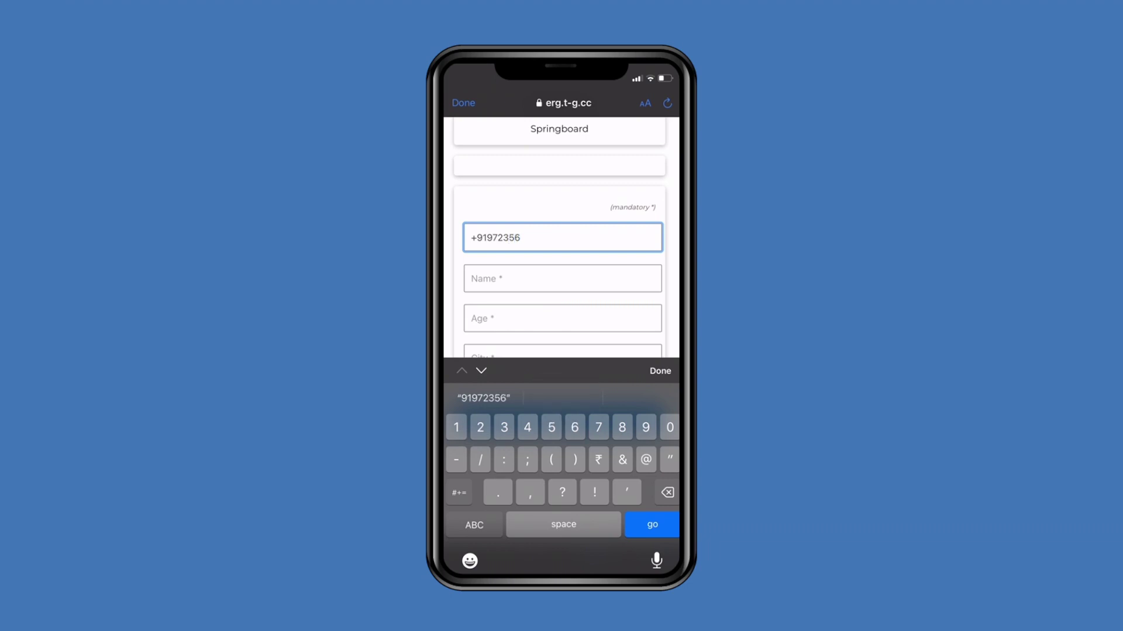
{"action": "left_click_drag", "start_coordinate": [563, 525], "coordinate": [524, 524]}
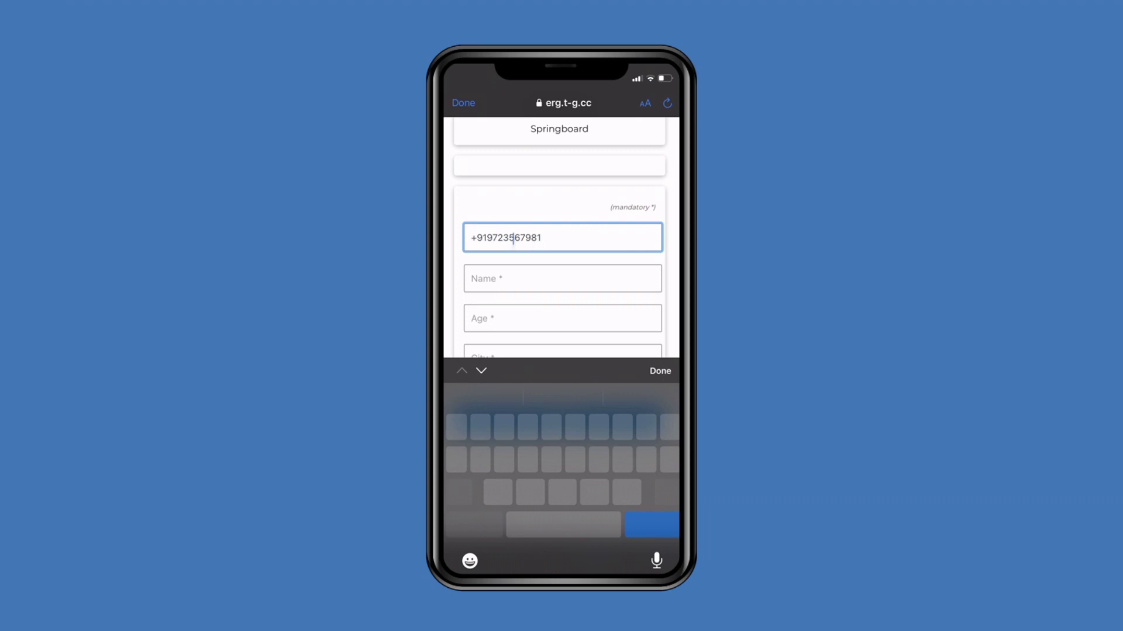
- Fill in the guest's name, age 25 and city Noida, and submit the registration
{"action": "left_click", "coordinate": [527, 278]}
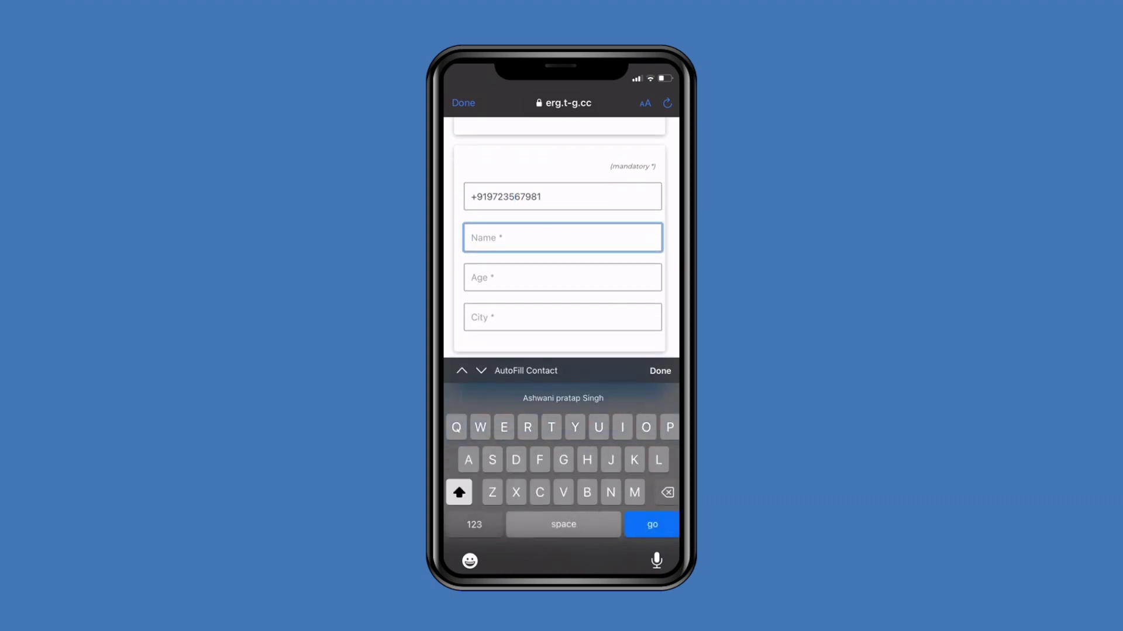
{"action": "type", "text": "Rohan"}
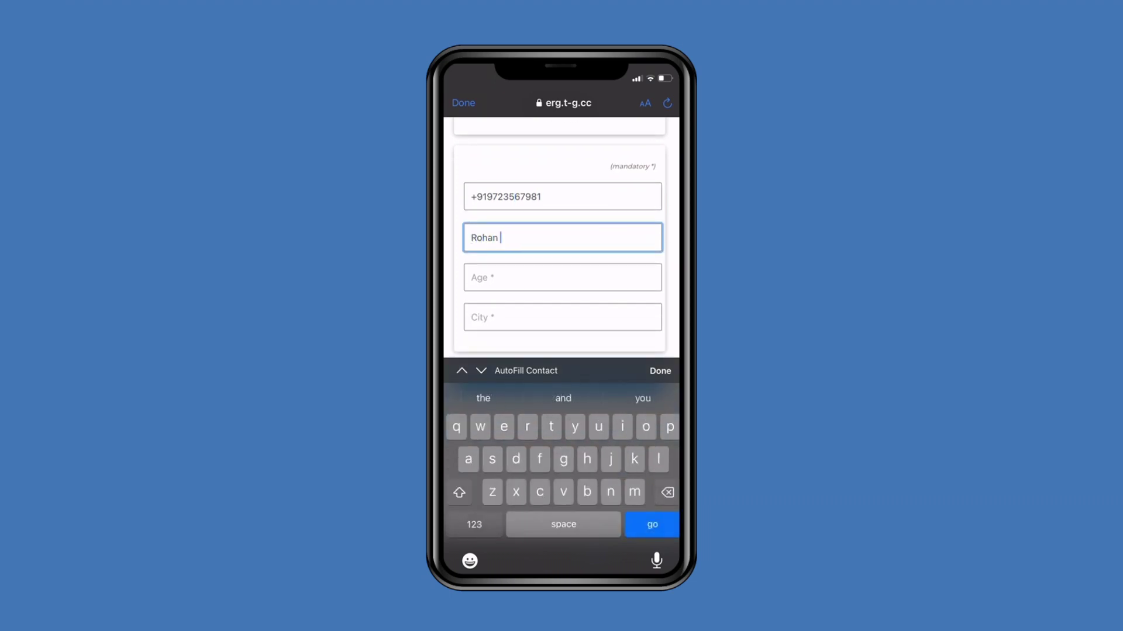
{"action": "key", "text": "Tab"}
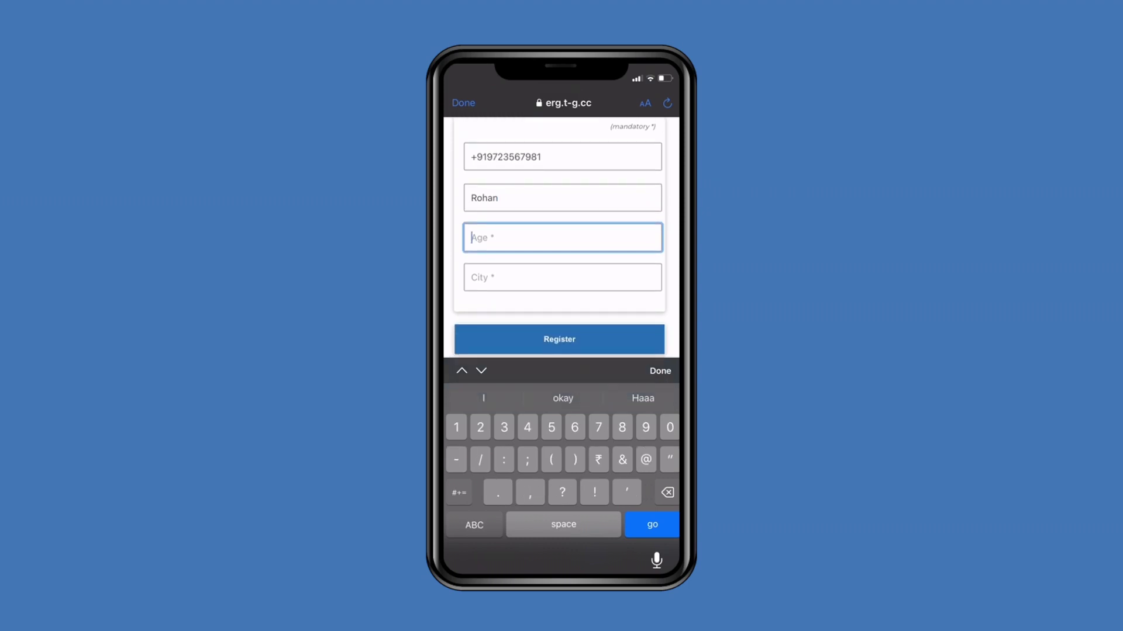
{"action": "type", "text": "25"}
{"action": "key", "text": "Tab"}
{"action": "type", "text": "N"}
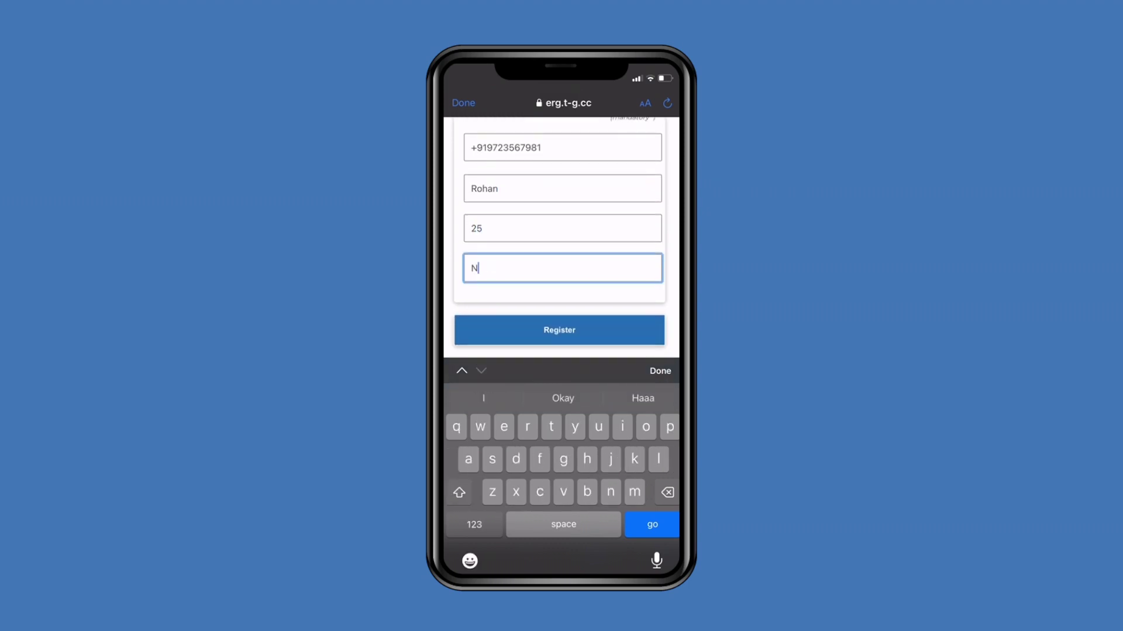
{"action": "type", "text": "oida"}
{"action": "left_click", "coordinate": [660, 371]}
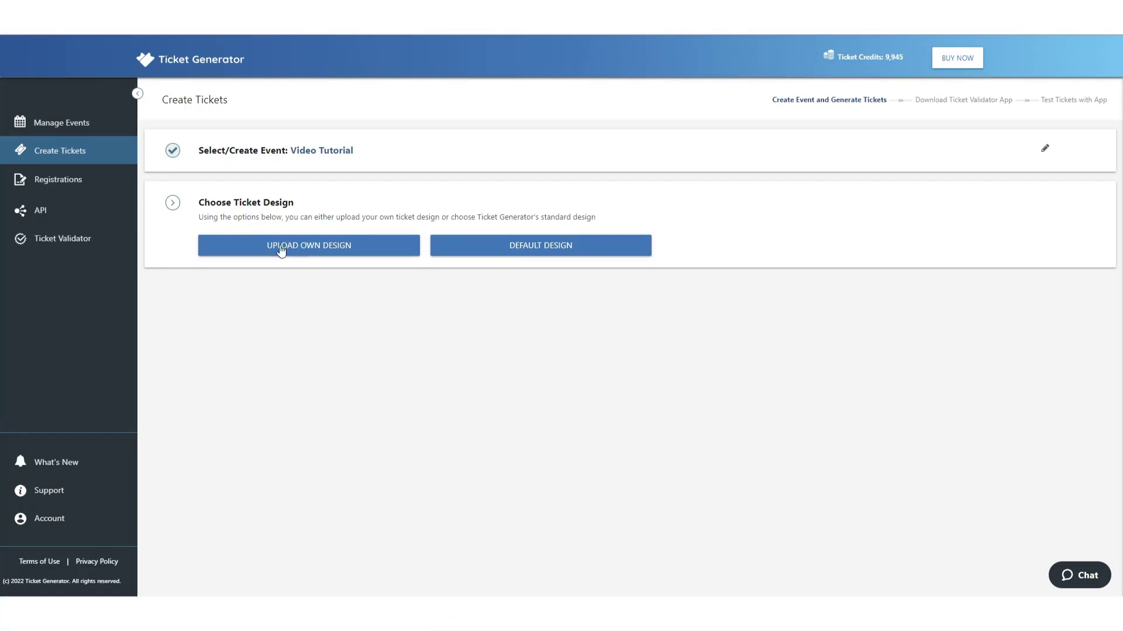
{"action": "left_click", "coordinate": [278, 248]}
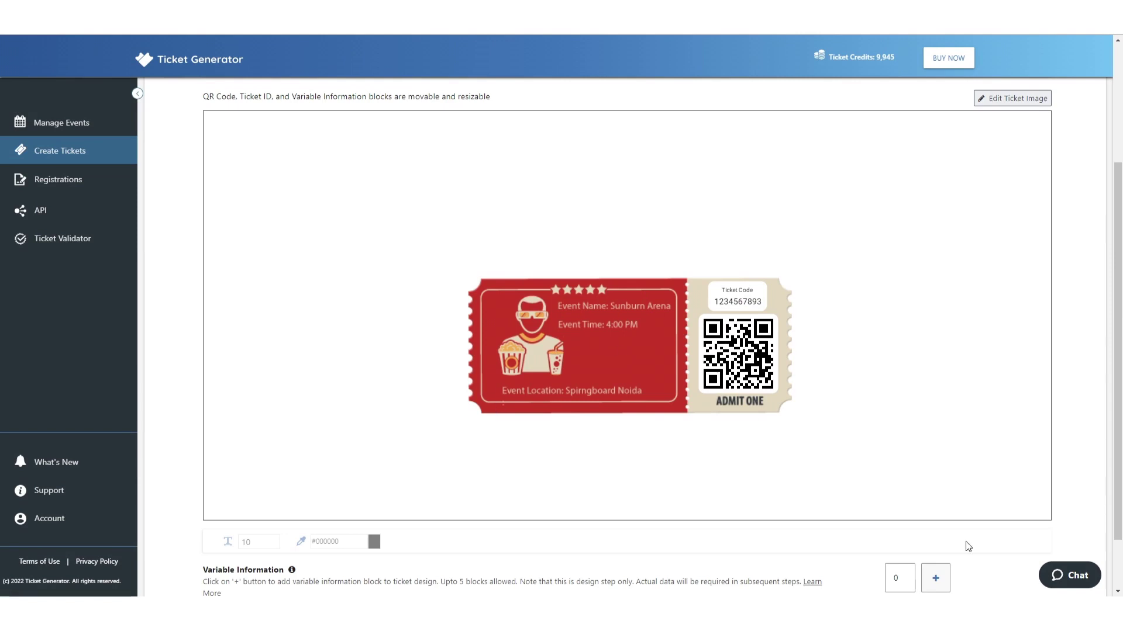
- Choose VIDEO TUTORAIL under Registrations and start its event registration setup
{"action": "scroll", "coordinate": [926, 478], "scroll_direction": "down", "scroll_amount": 1}
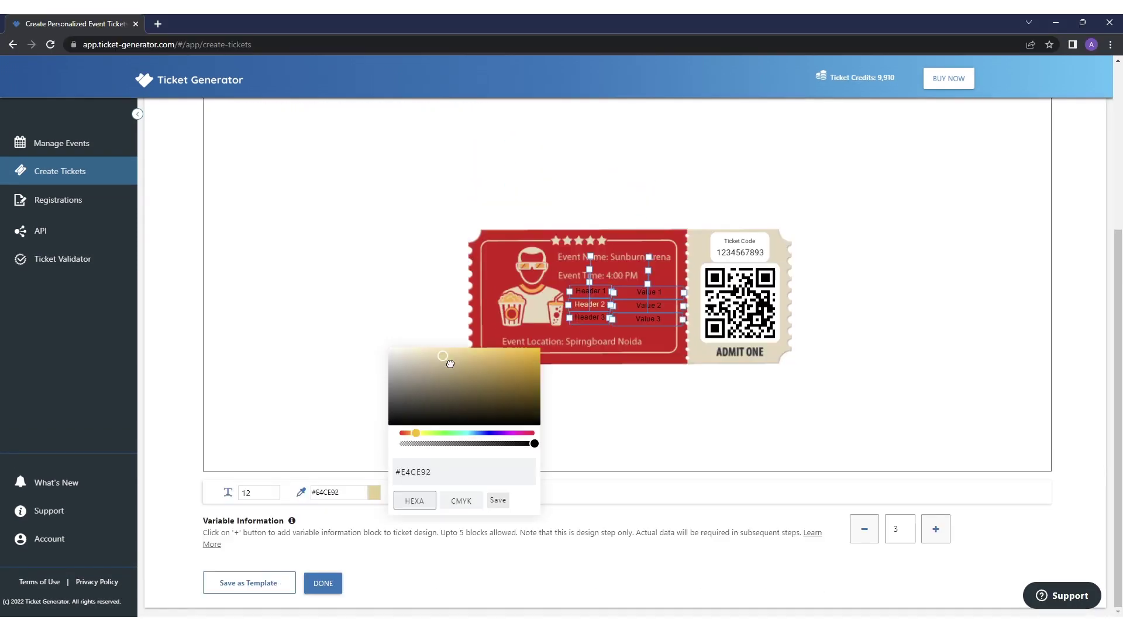
{"action": "left_click", "coordinate": [616, 394]}
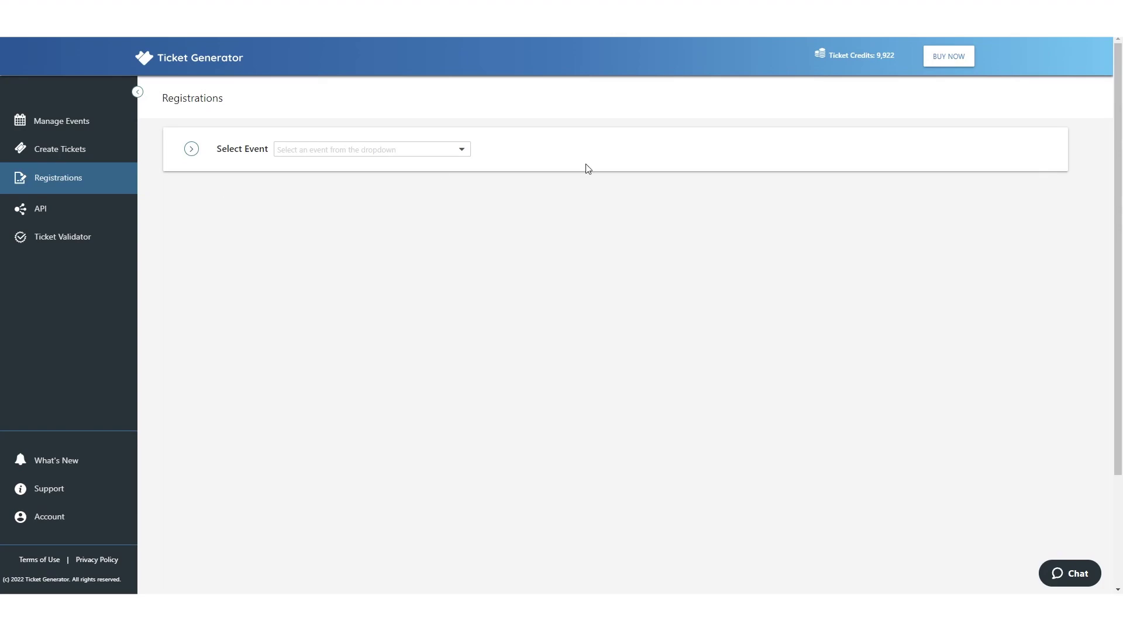
{"action": "left_click", "coordinate": [300, 149]}
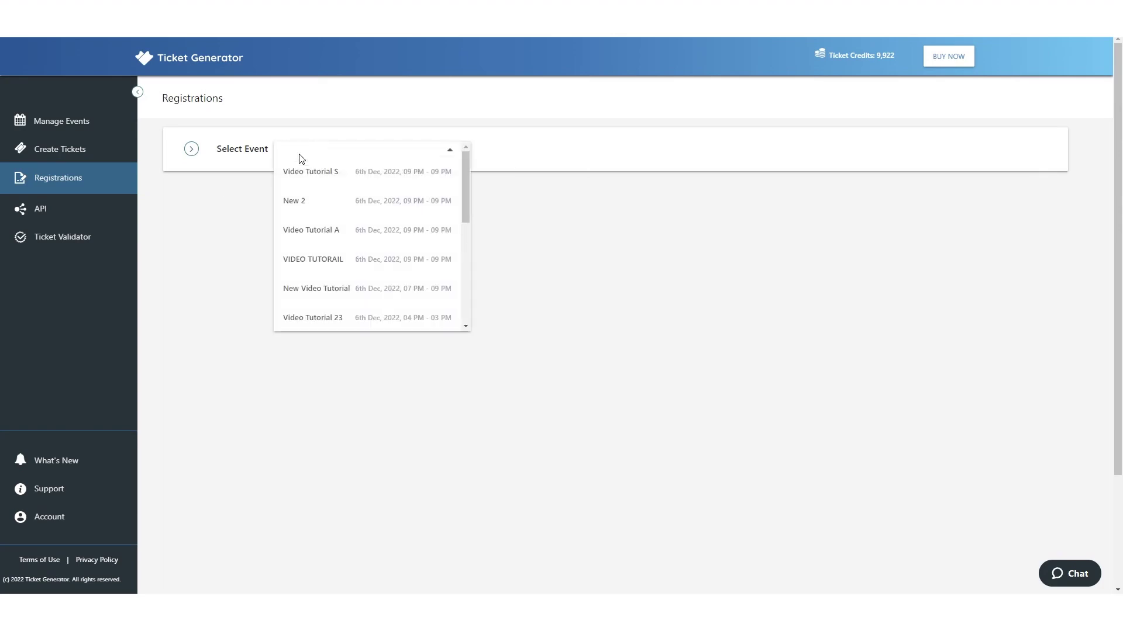
{"action": "left_click", "coordinate": [314, 259]}
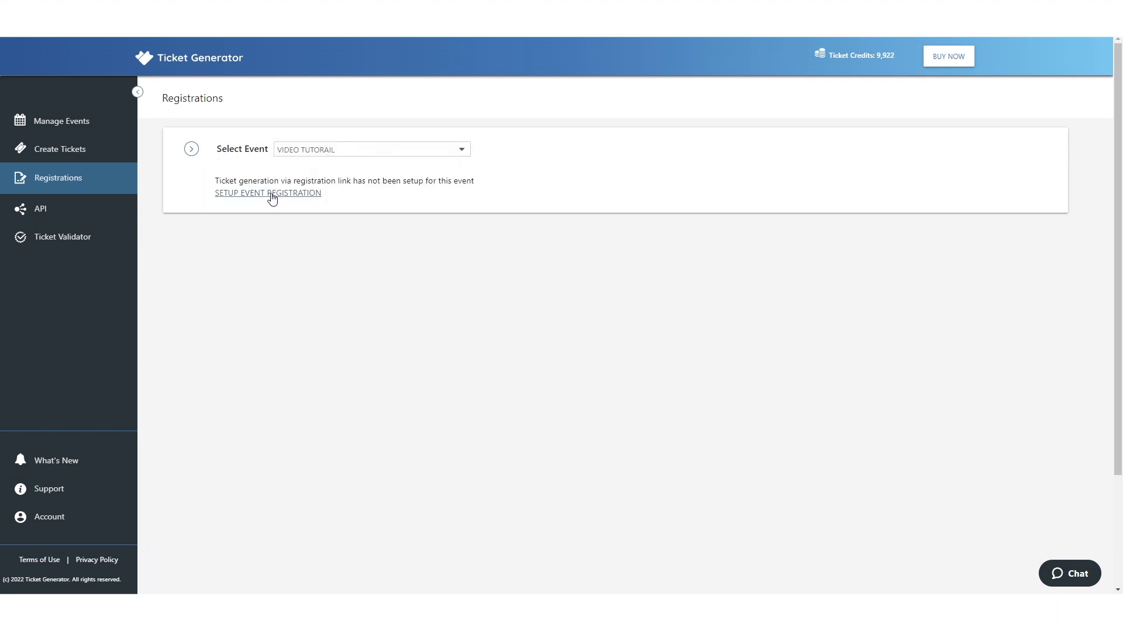
{"action": "left_click", "coordinate": [272, 194]}
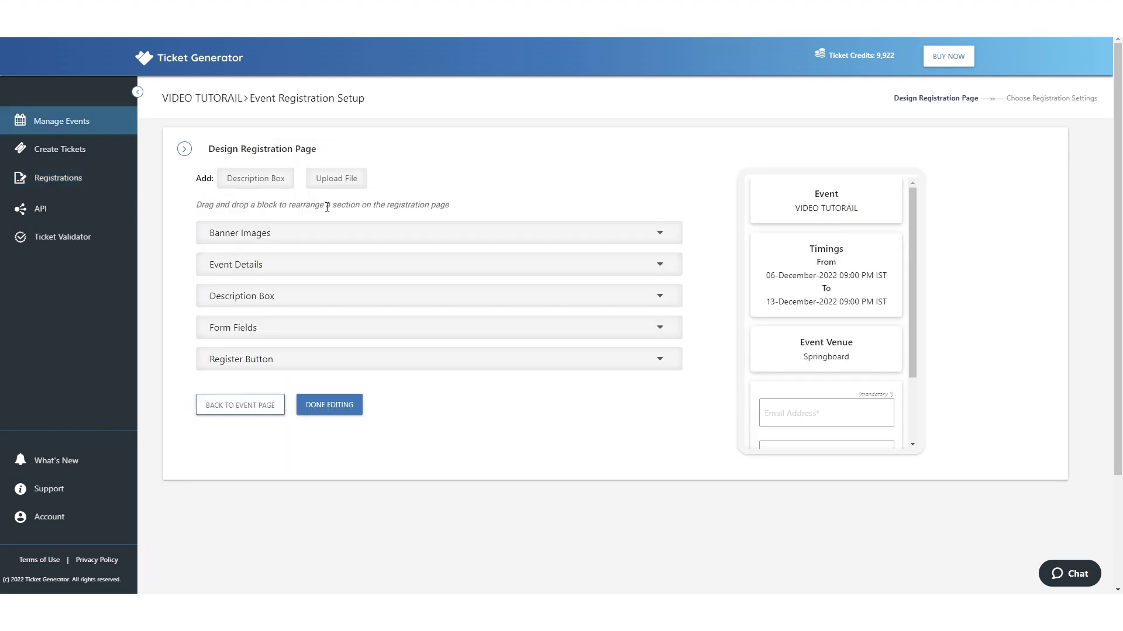
- Add a banner image and delete the Phone Number form field
{"action": "left_click", "coordinate": [287, 240]}
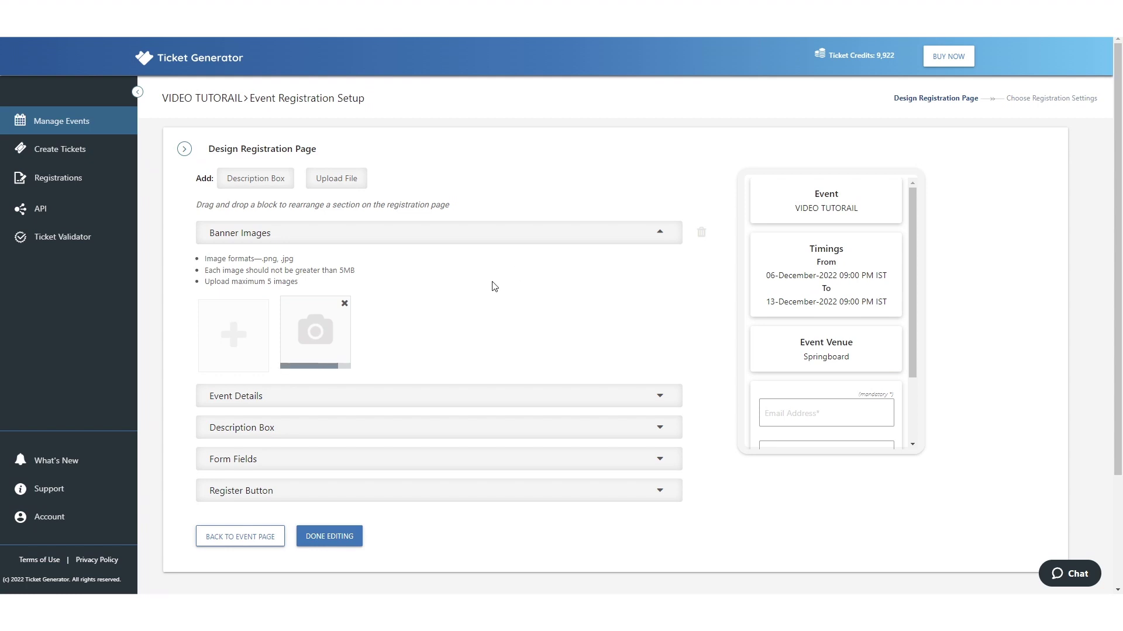
{"action": "scroll", "coordinate": [791, 295], "scroll_direction": "down", "scroll_amount": 3}
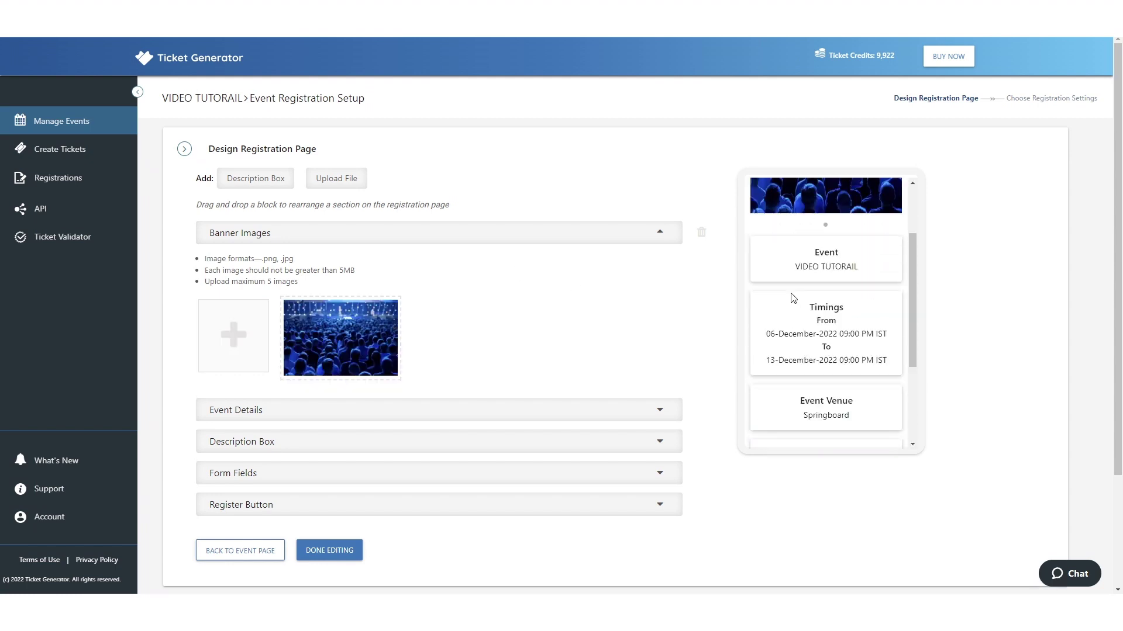
{"action": "left_click", "coordinate": [288, 466]}
{"action": "scroll", "coordinate": [288, 466], "scroll_direction": "down", "scroll_amount": 1}
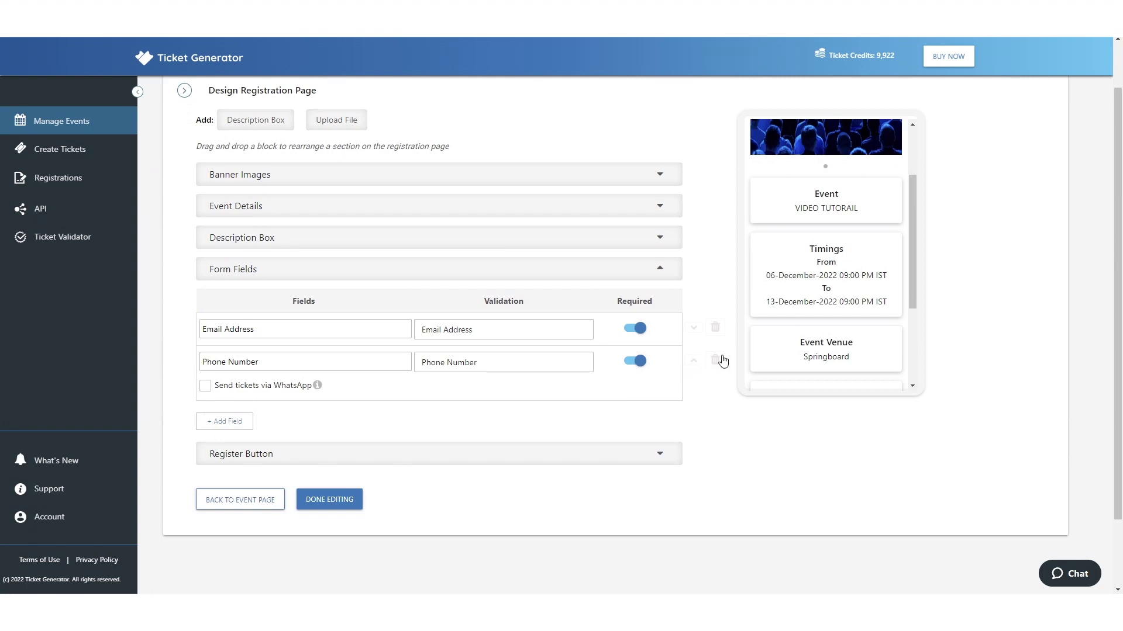
{"action": "left_click", "coordinate": [715, 360]}
- Add three new form fields named Name, Age and City
{"action": "left_click", "coordinate": [234, 377]}
{"action": "left_click", "coordinate": [232, 399]}
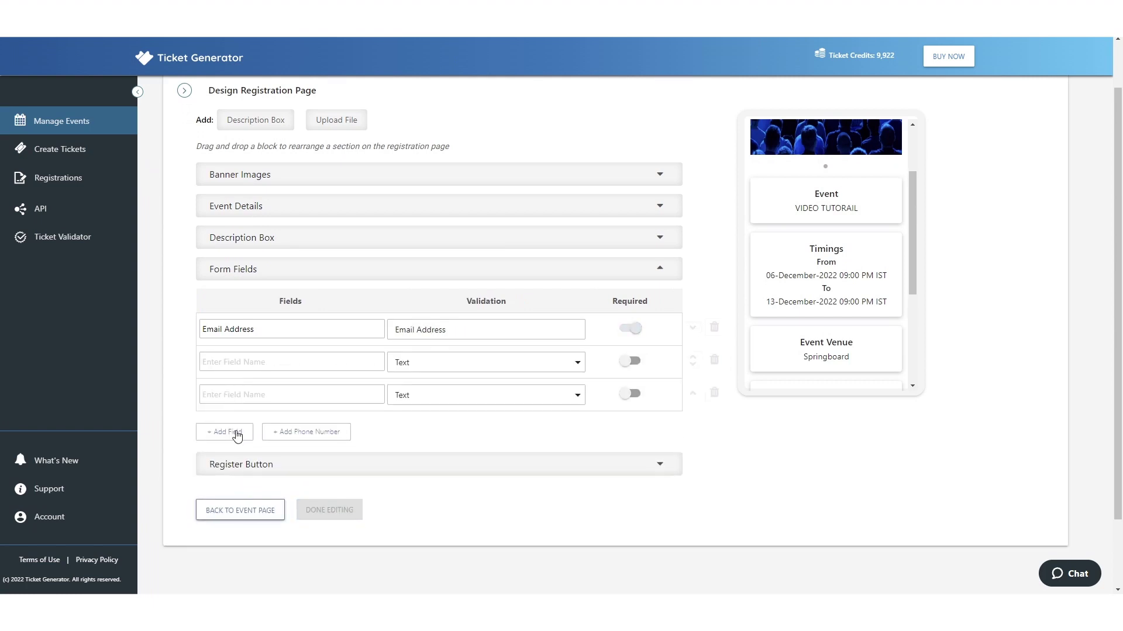
{"action": "left_click", "coordinate": [234, 432]}
{"action": "left_click", "coordinate": [224, 365]}
{"action": "type", "text": "Name"}
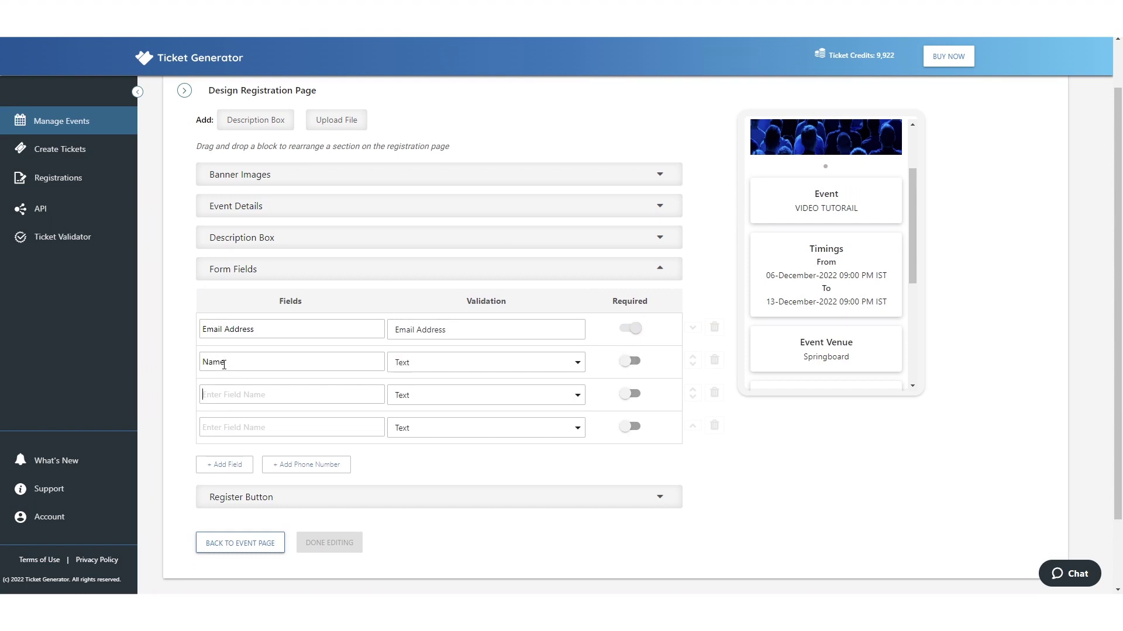
{"action": "type", "text": "age"}
{"action": "key", "text": "BackSpace"}
{"action": "key", "text": "BackSpace"}
{"action": "type", "text": "A"}
{"action": "key", "text": "BackSpace"}
{"action": "type", "text": "Age"}
{"action": "left_click", "coordinate": [262, 430]}
{"action": "type", "text": "City"}
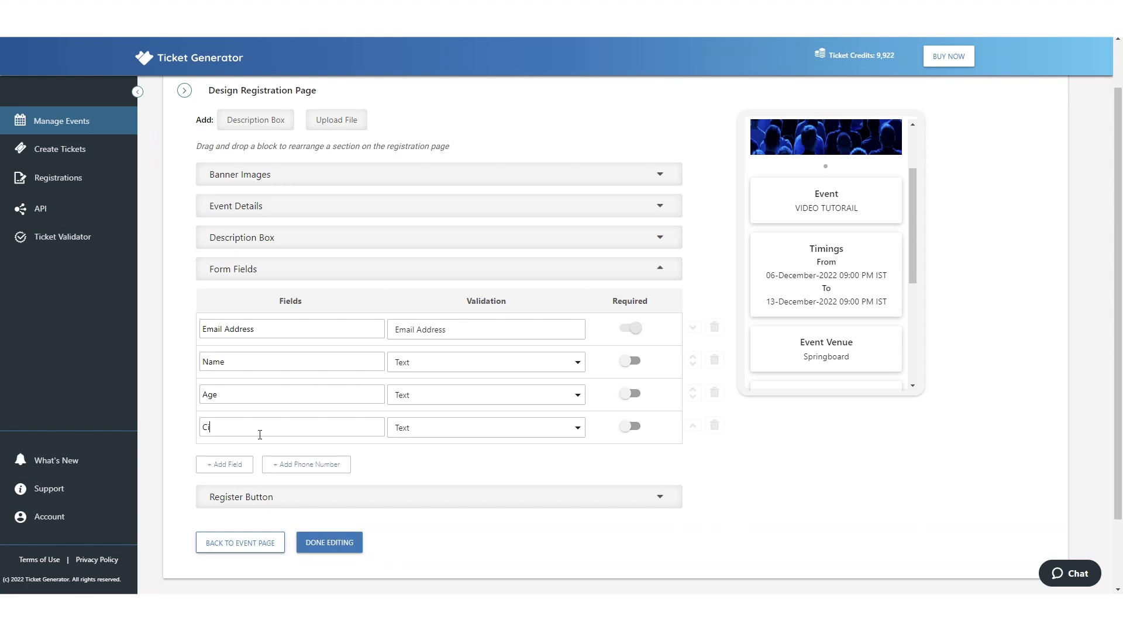
- Make Name, Age and City required and set Age validation to Number
{"action": "left_click", "coordinate": [634, 394]}
{"action": "left_click", "coordinate": [634, 363]}
{"action": "left_click", "coordinate": [636, 426]}
{"action": "left_click", "coordinate": [461, 399]}
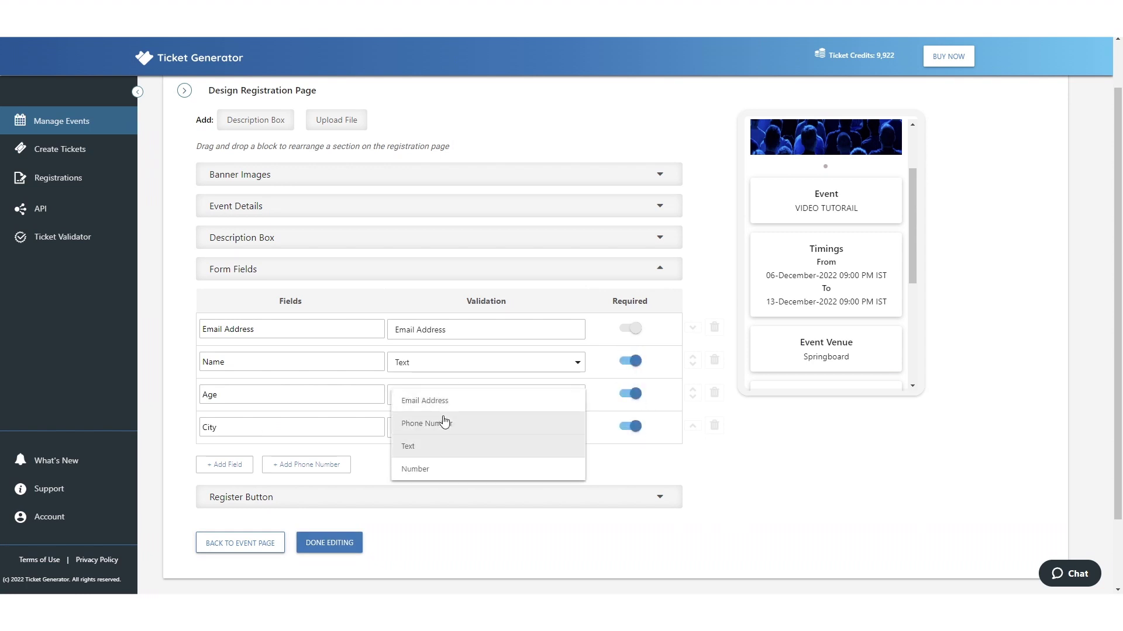
{"action": "left_click", "coordinate": [427, 471]}
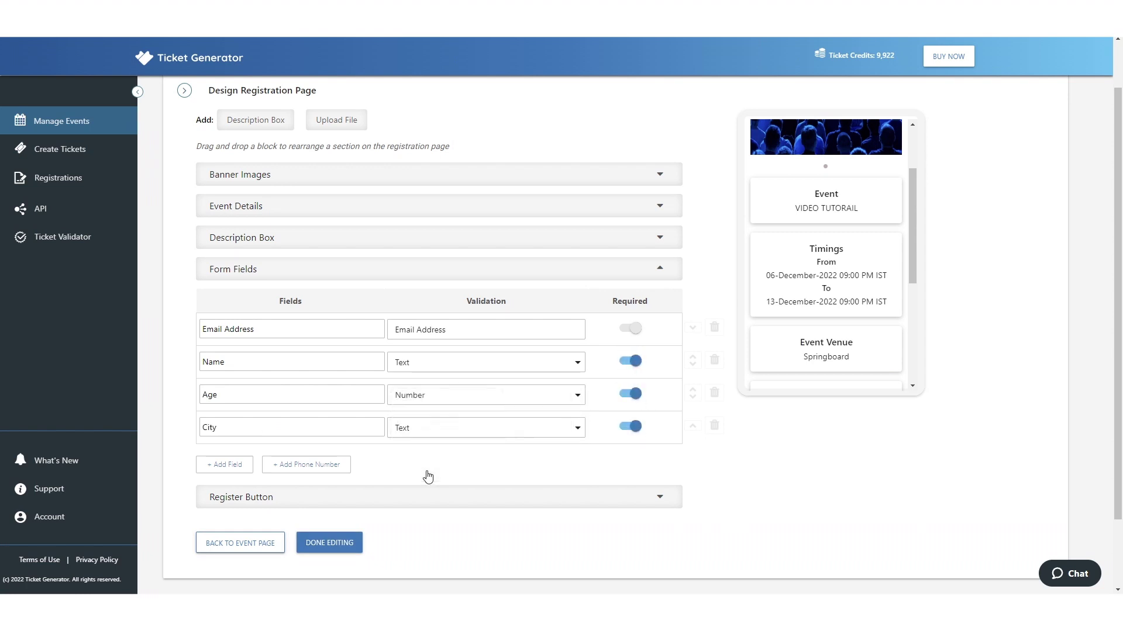
{"action": "left_click", "coordinate": [327, 544]}
- Title ticket Headers 1–3 as Name, Age and City
{"action": "left_click", "coordinate": [433, 232]}
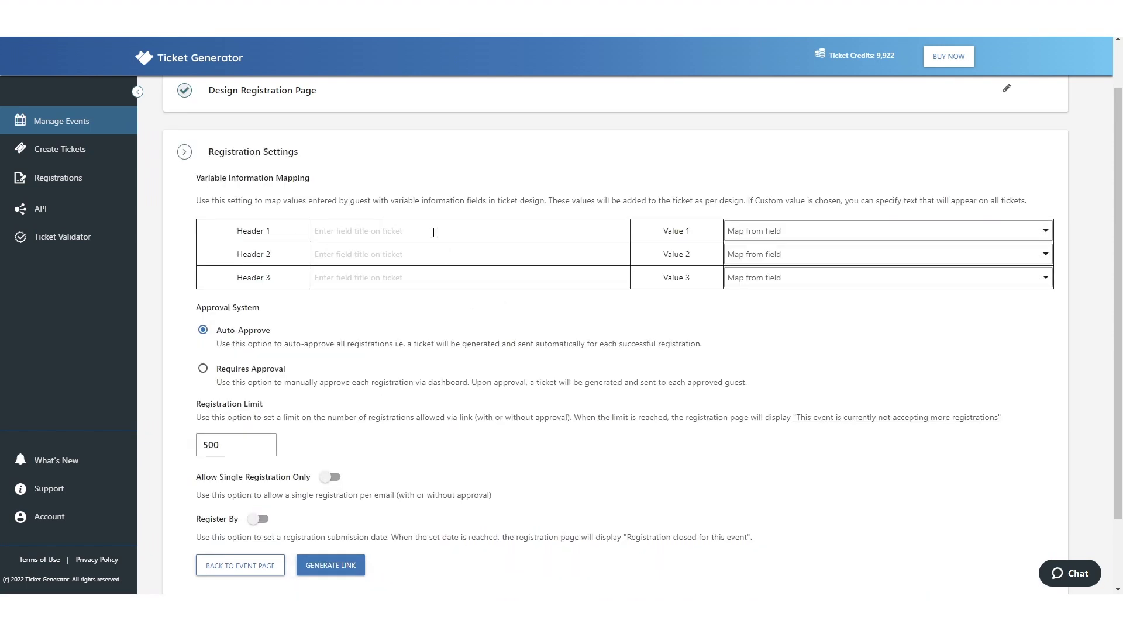
{"action": "type", "text": "Name"}
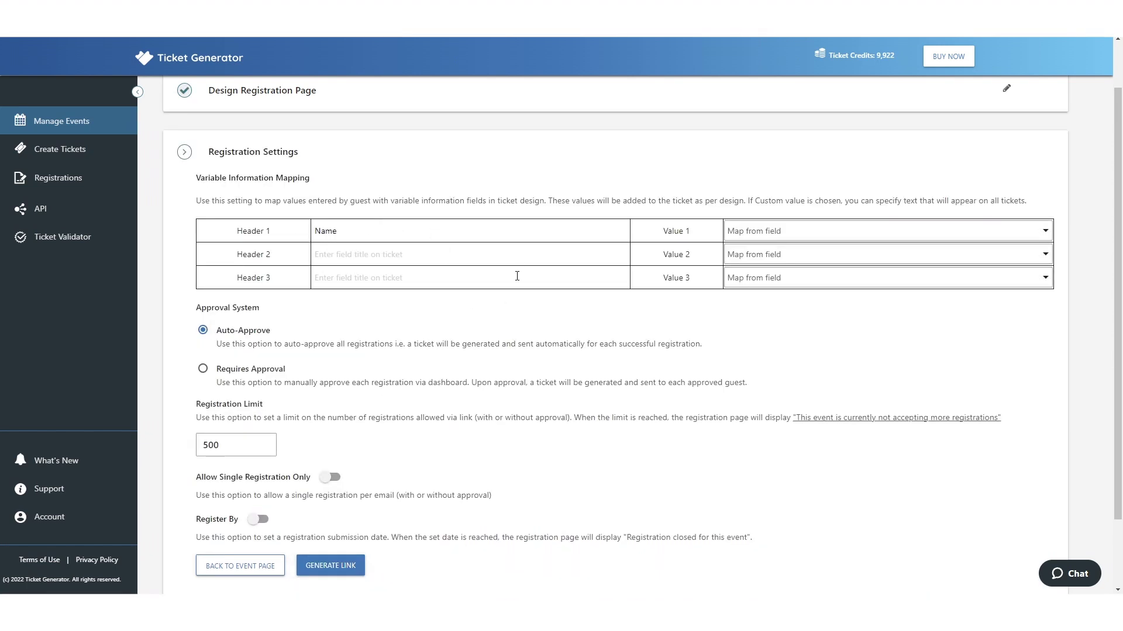
{"action": "left_click", "coordinate": [482, 264]}
{"action": "type", "text": "Age"}
{"action": "left_click", "coordinate": [446, 280]}
{"action": "type", "text": "City"}
- Map Values 1–3 to the Name, Age and City fields and allow one registration per email
{"action": "left_click", "coordinate": [808, 236]}
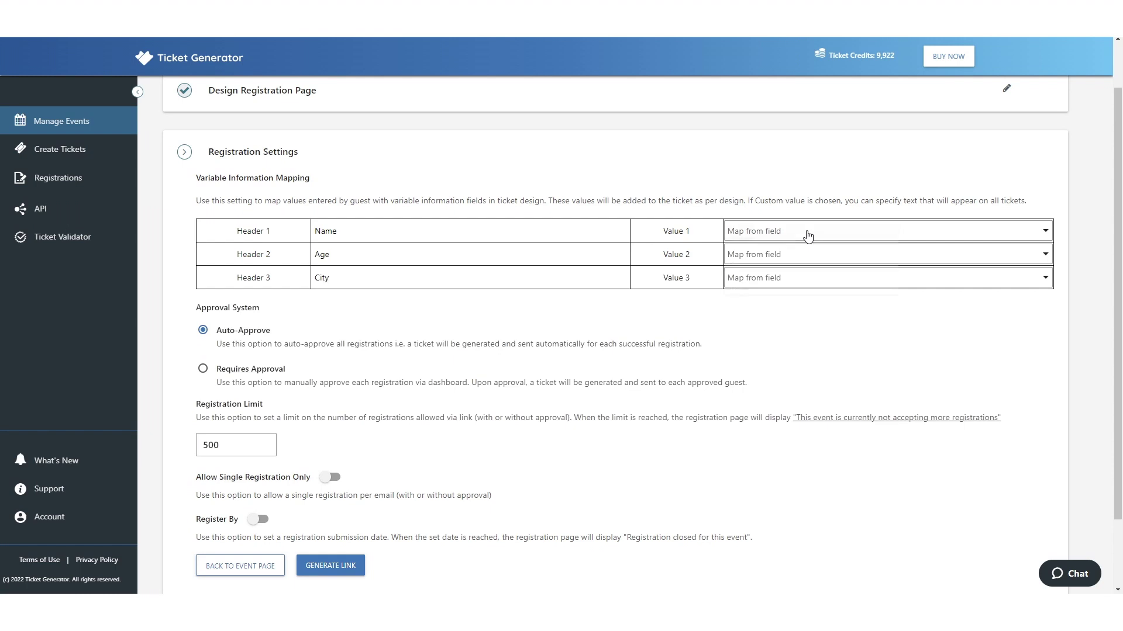
{"action": "left_click", "coordinate": [762, 280]}
{"action": "left_click", "coordinate": [745, 258]}
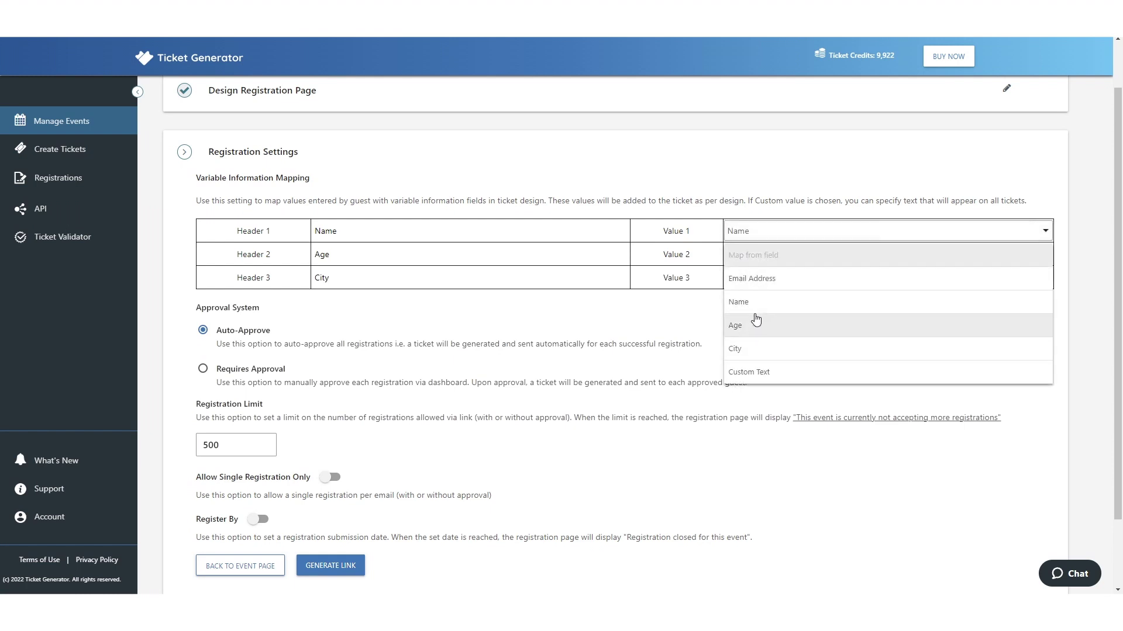
{"action": "left_click", "coordinate": [756, 320]}
{"action": "left_click", "coordinate": [744, 279]}
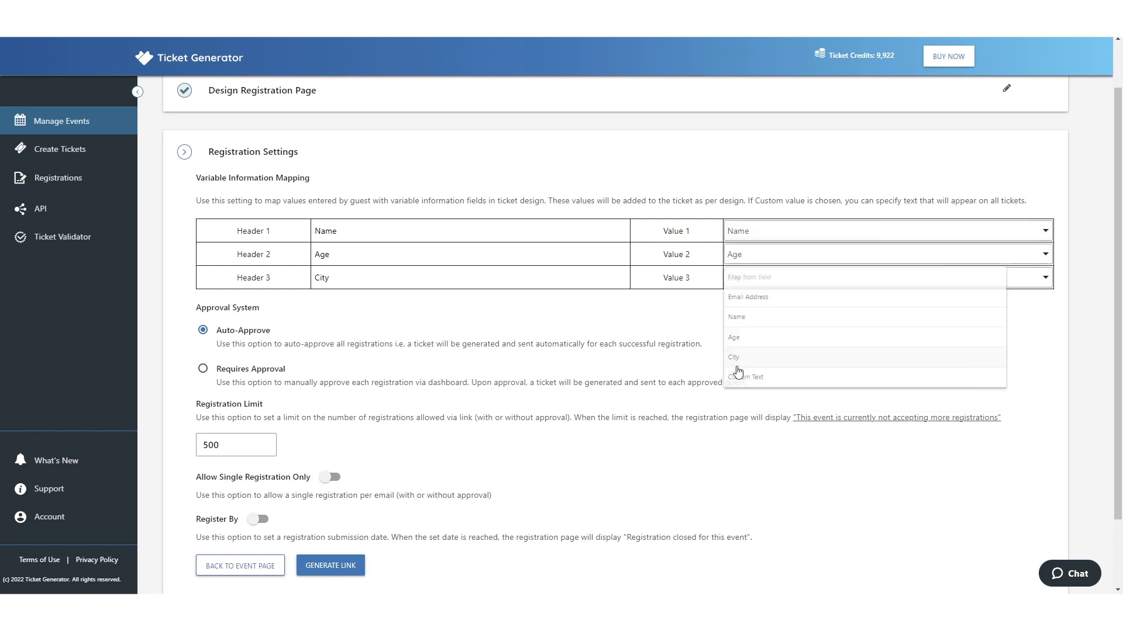
{"action": "left_click", "coordinate": [735, 357]}
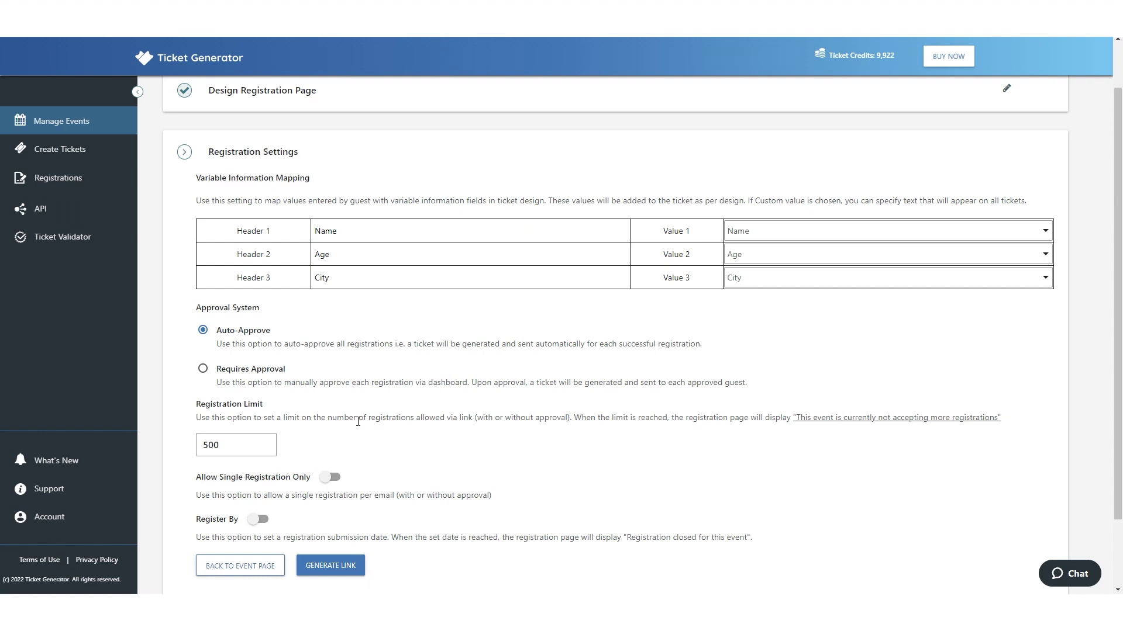
{"action": "left_click", "coordinate": [330, 477]}
{"action": "scroll", "coordinate": [458, 403], "scroll_direction": "down", "scroll_amount": 2}
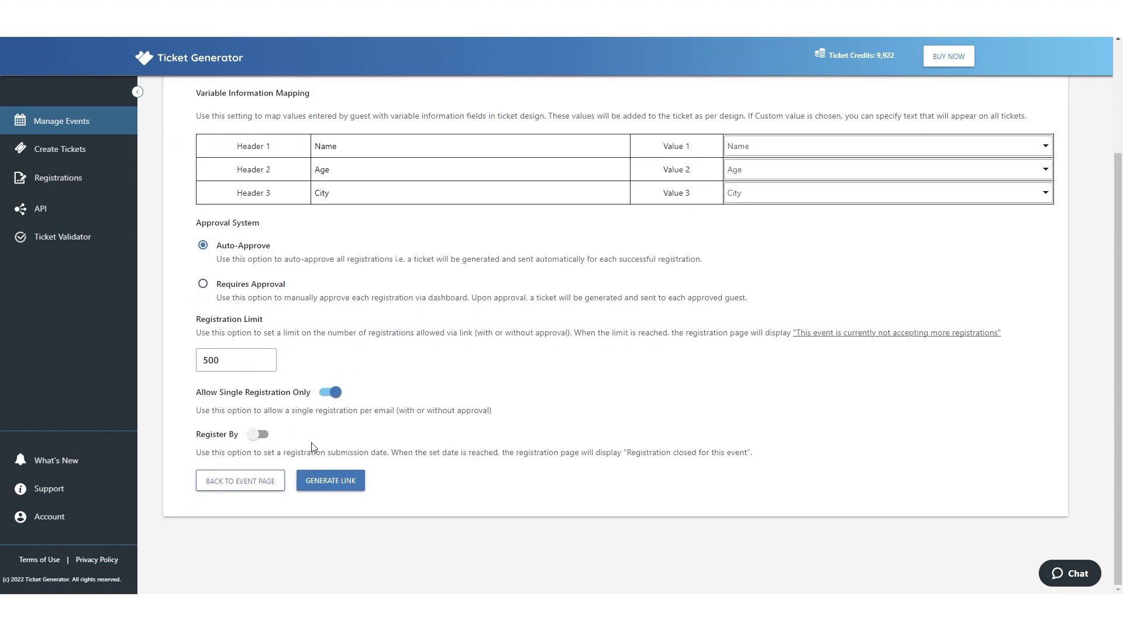
- Generate the registration links and copy the live registration URL
{"action": "left_click", "coordinate": [348, 482]}
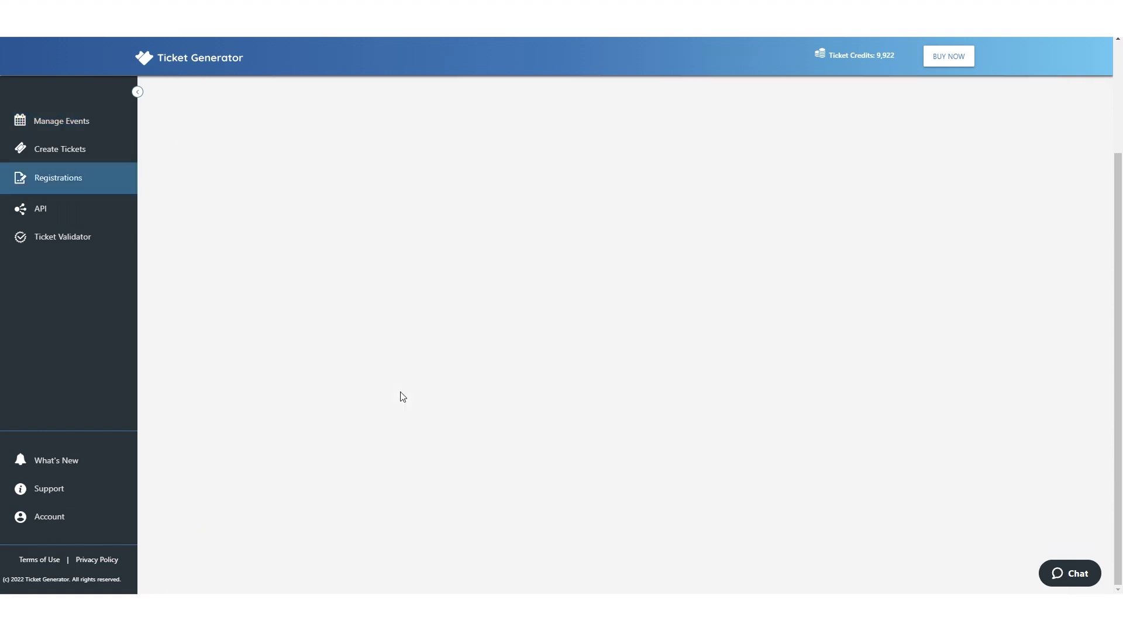
{"action": "scroll", "coordinate": [421, 278], "scroll_direction": "up", "scroll_amount": 3}
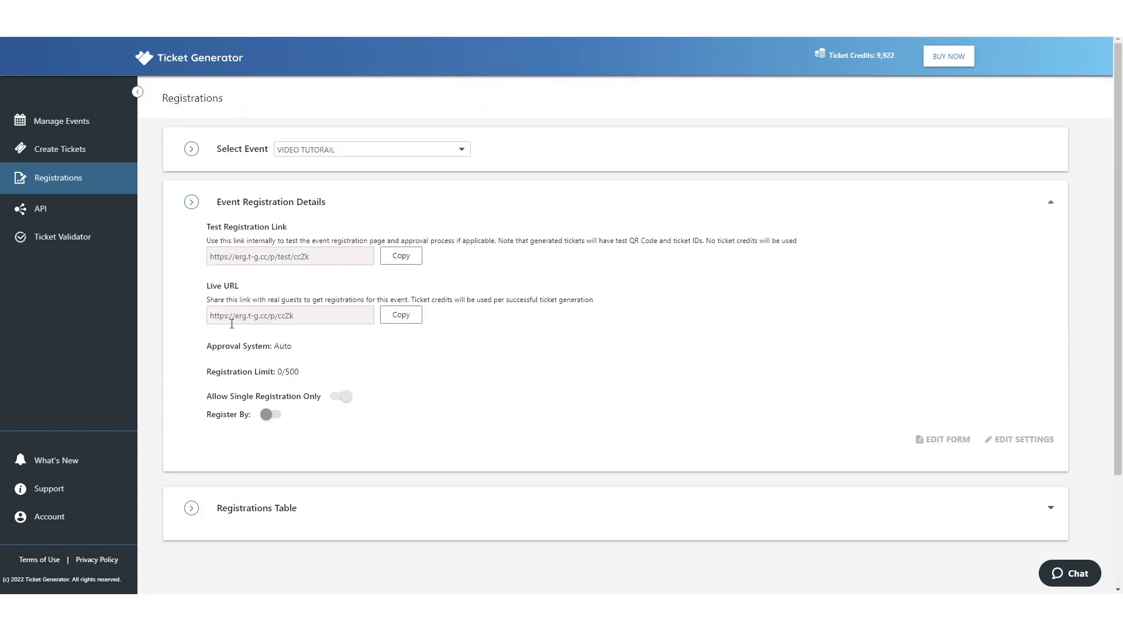
{"action": "left_click", "coordinate": [401, 315]}
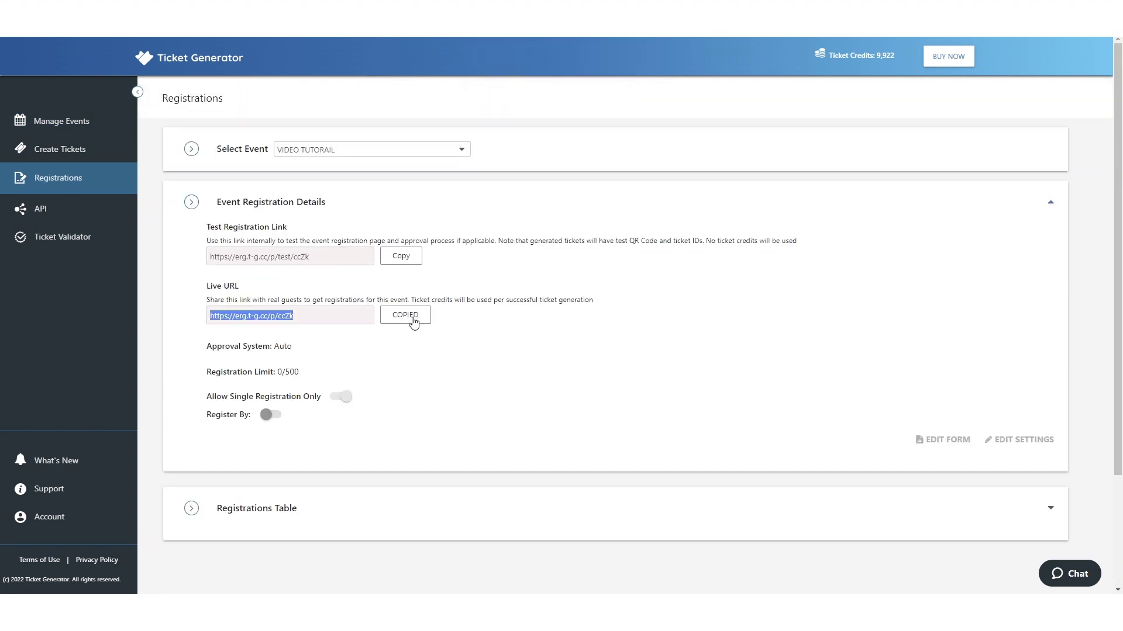